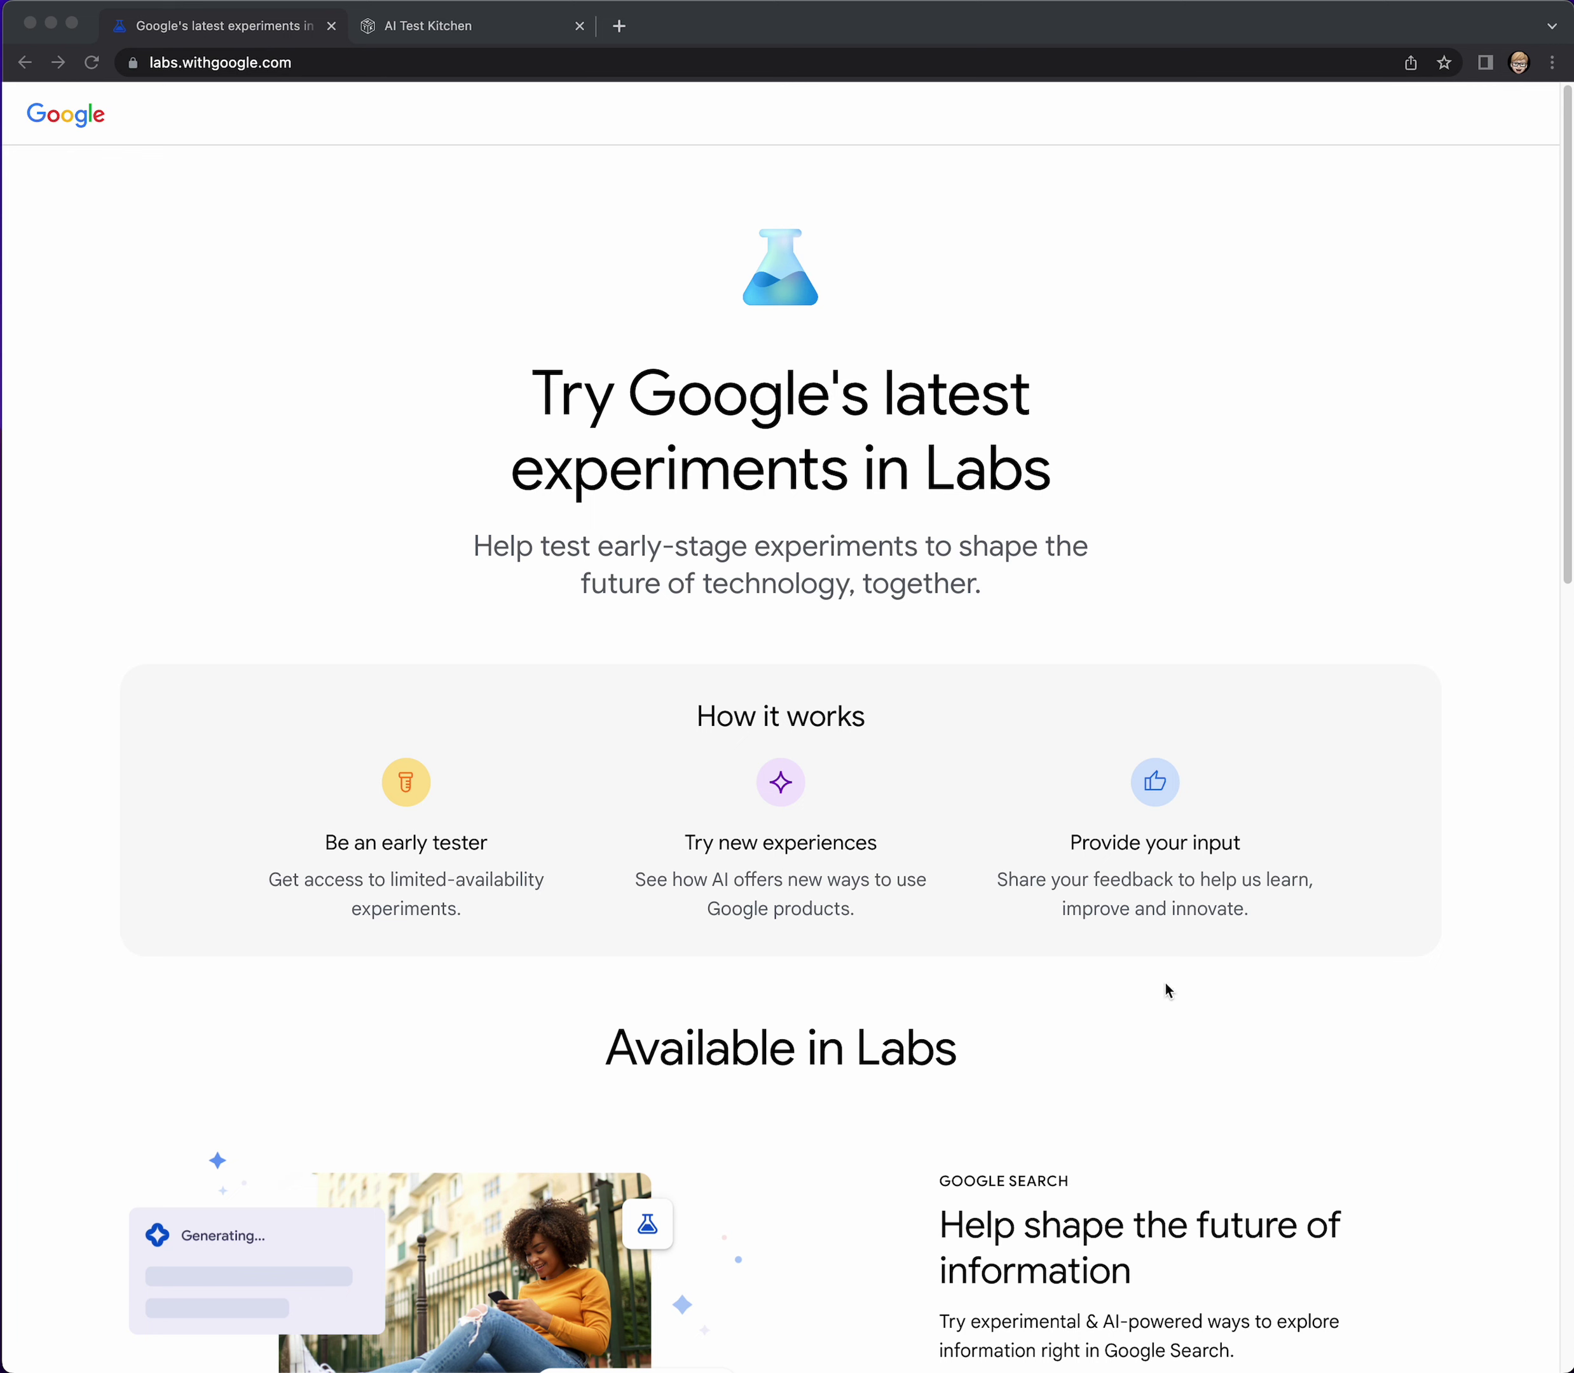
Look through the experiments available in Labs, covering Google Search, Google Workspace, Project Tailwind and MusicLM.
scroll(1185, 944, down, 5)
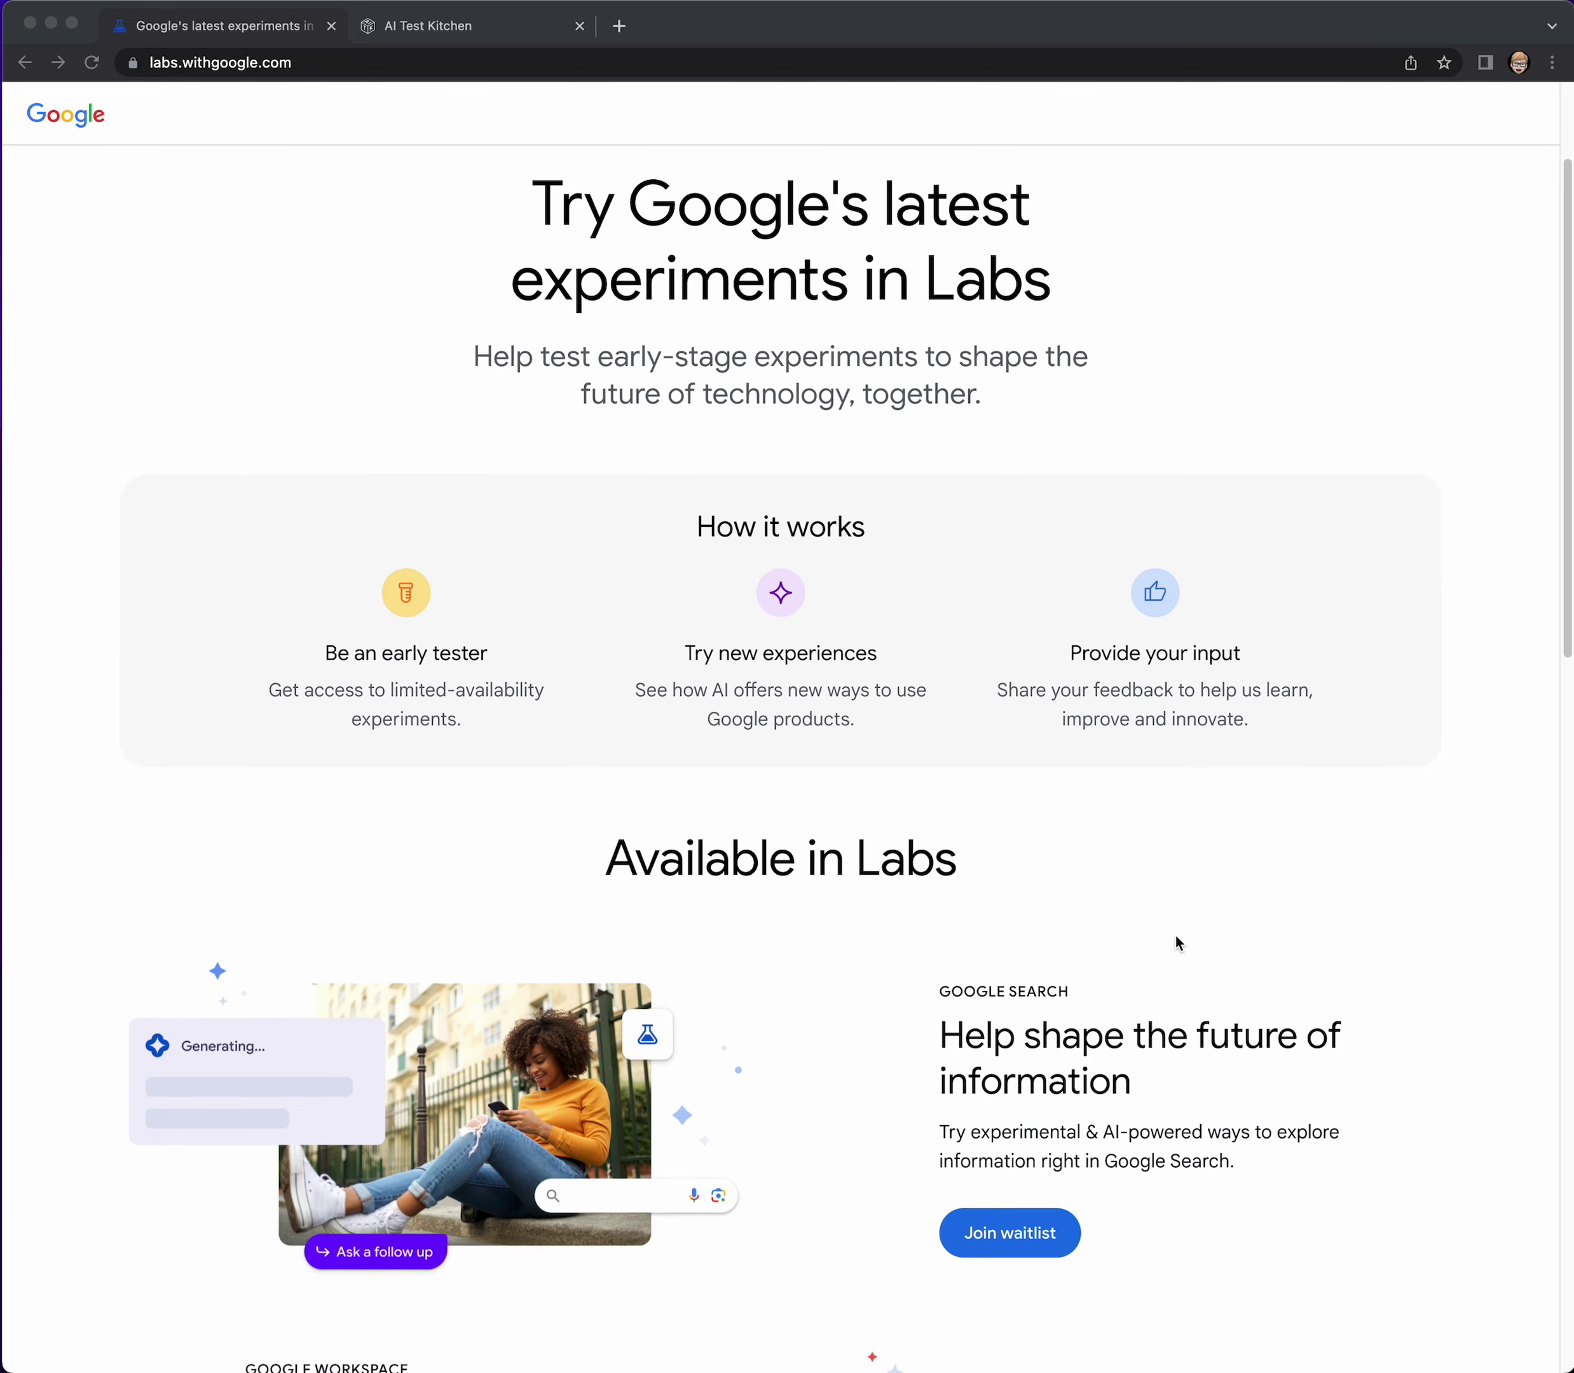
scroll(1174, 937, down, 2)
scroll(1174, 939, down, 2)
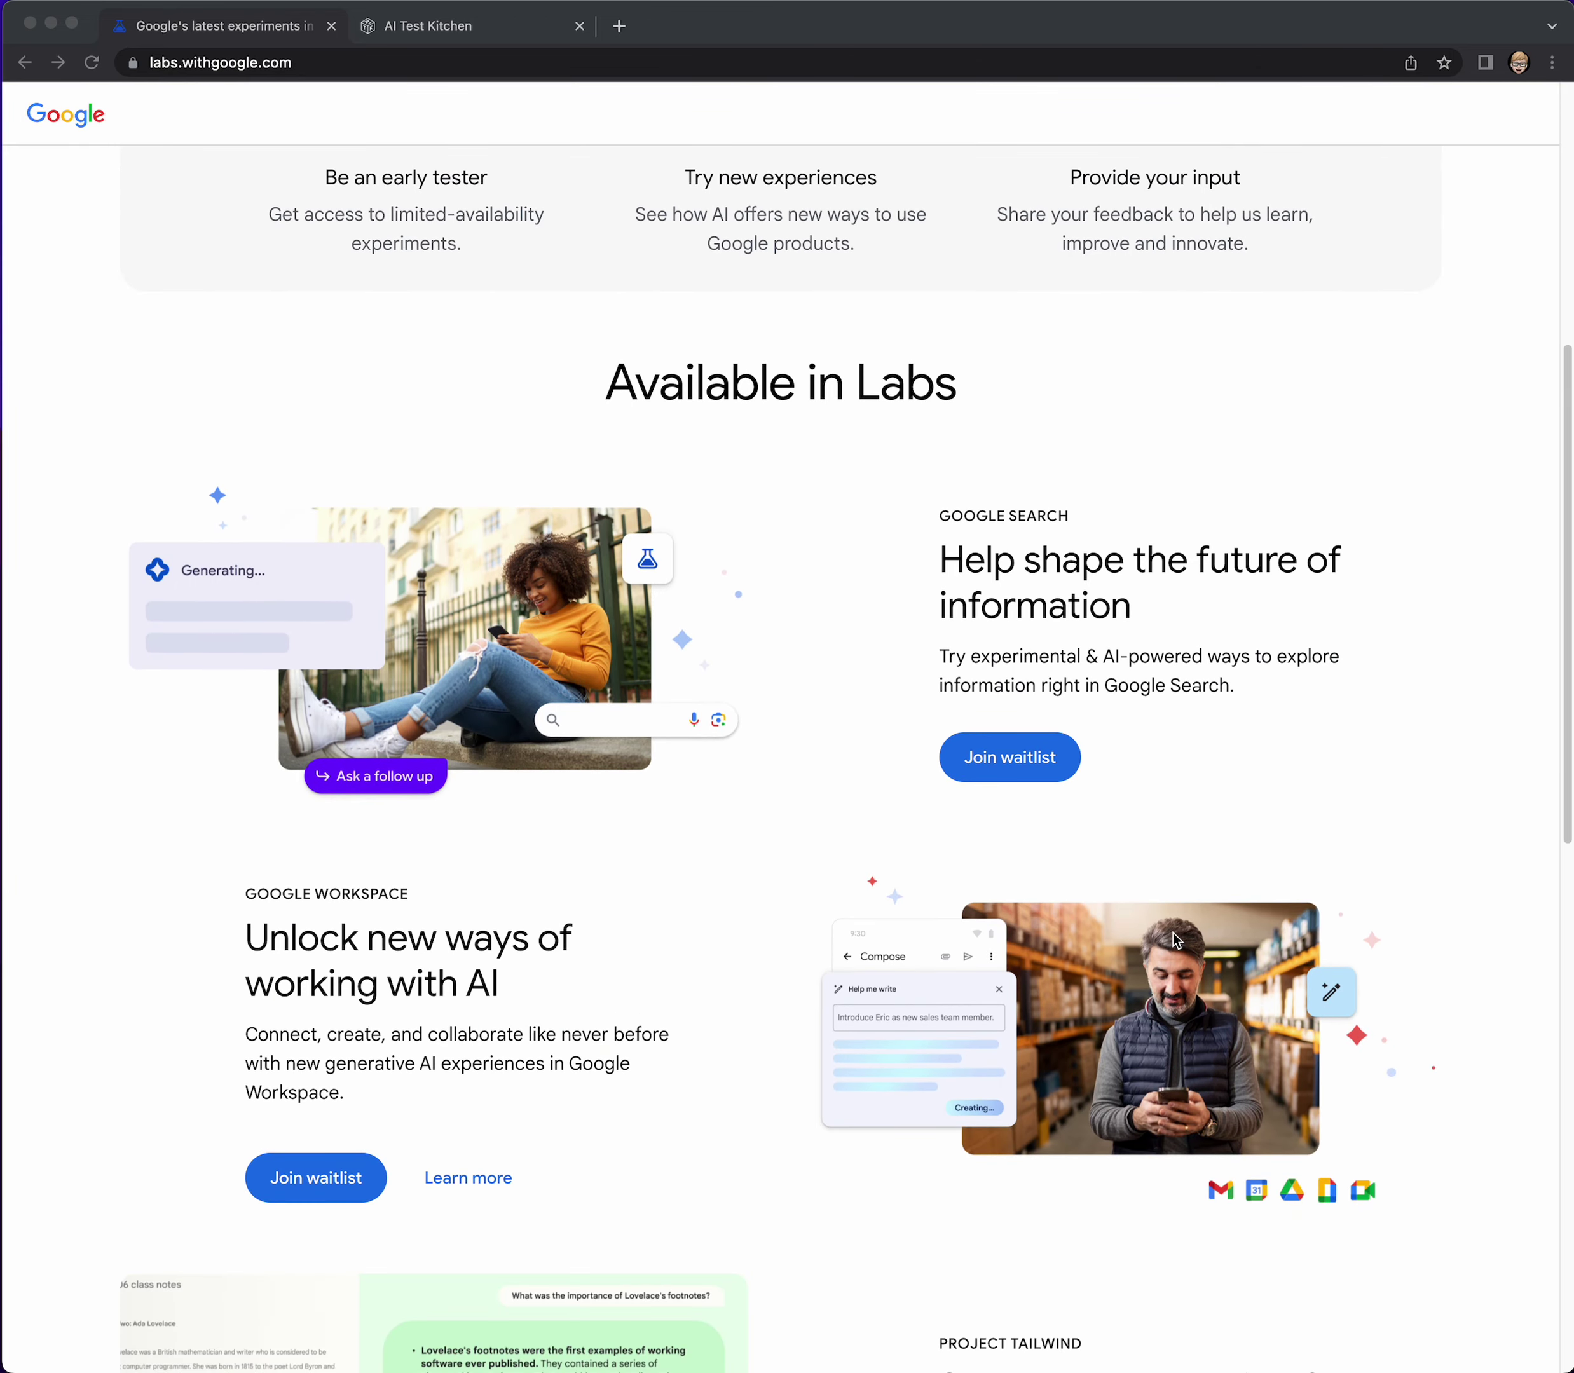
scroll(1174, 938, down, 1)
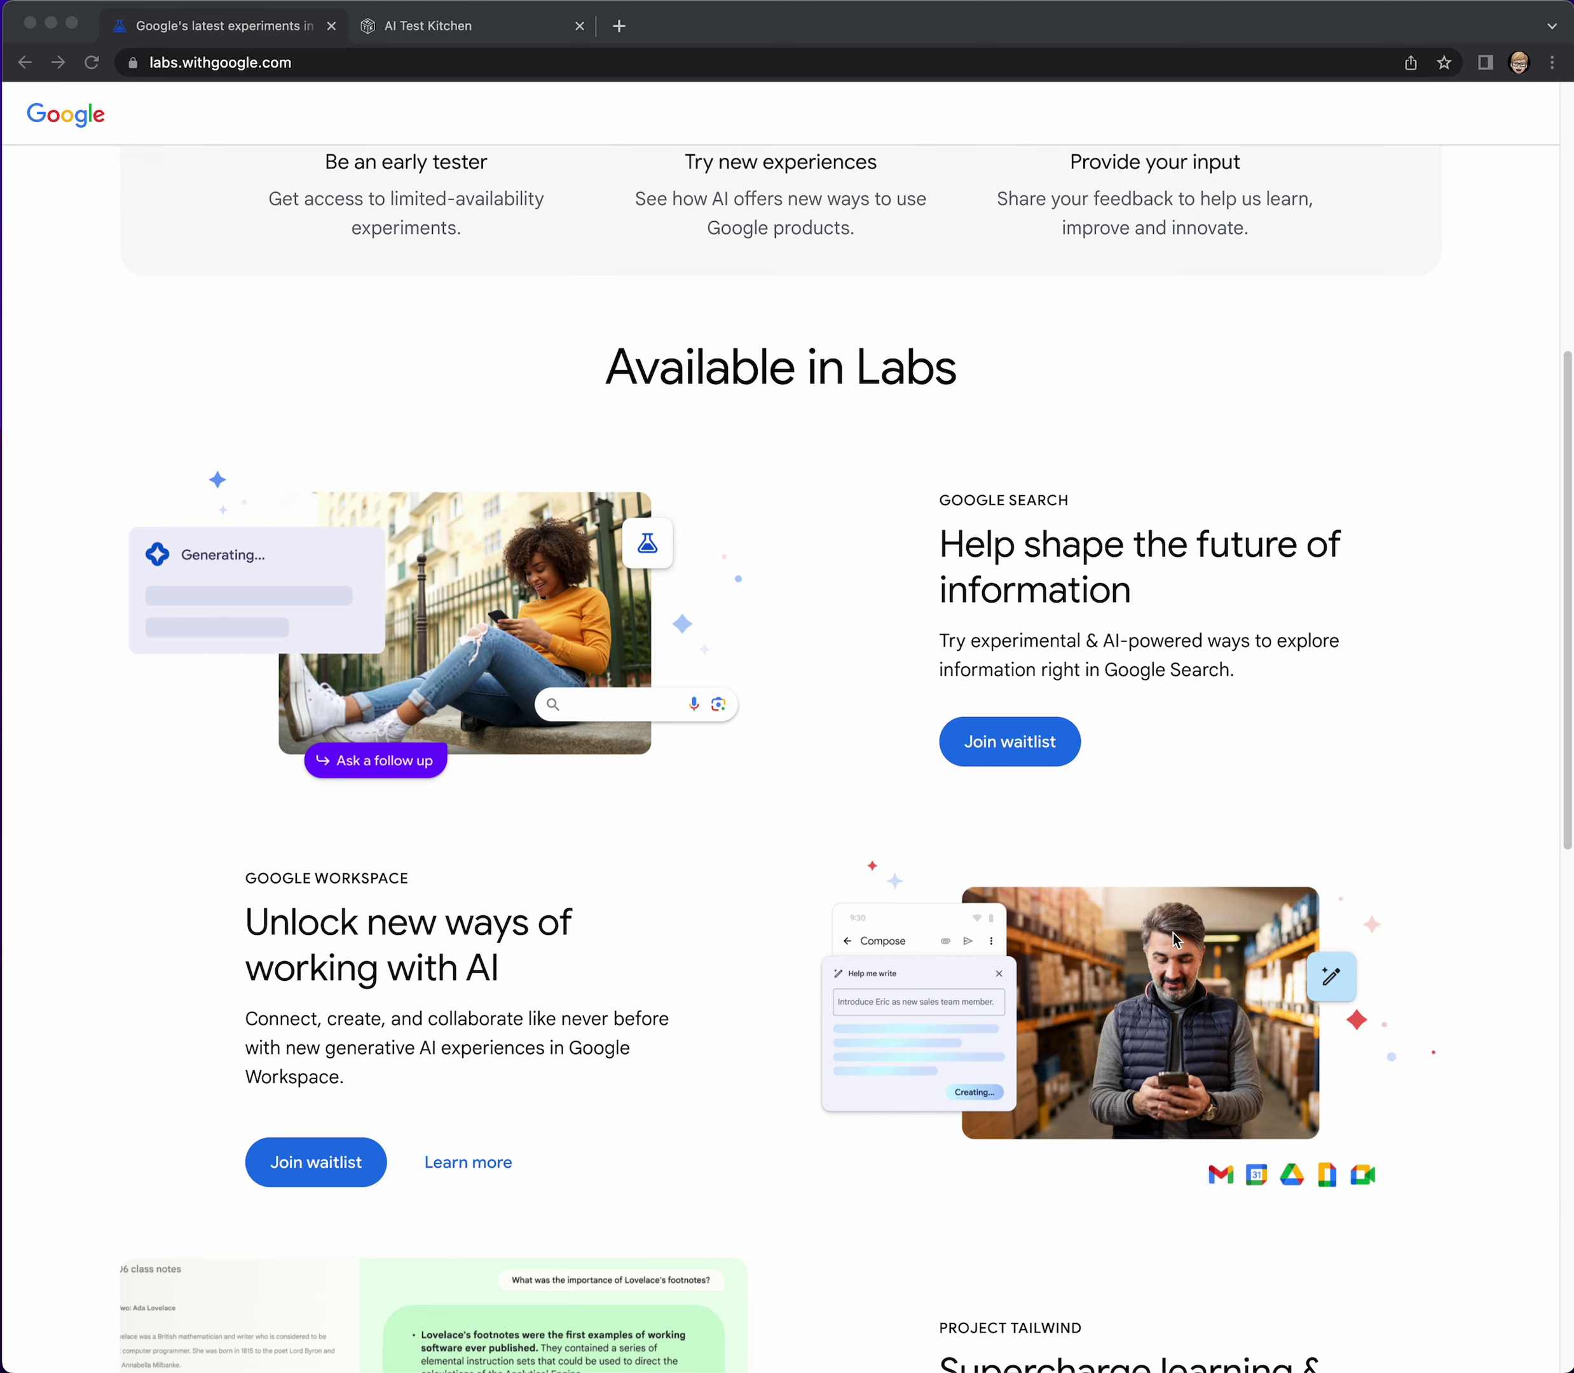
scroll(919, 905, down, 3)
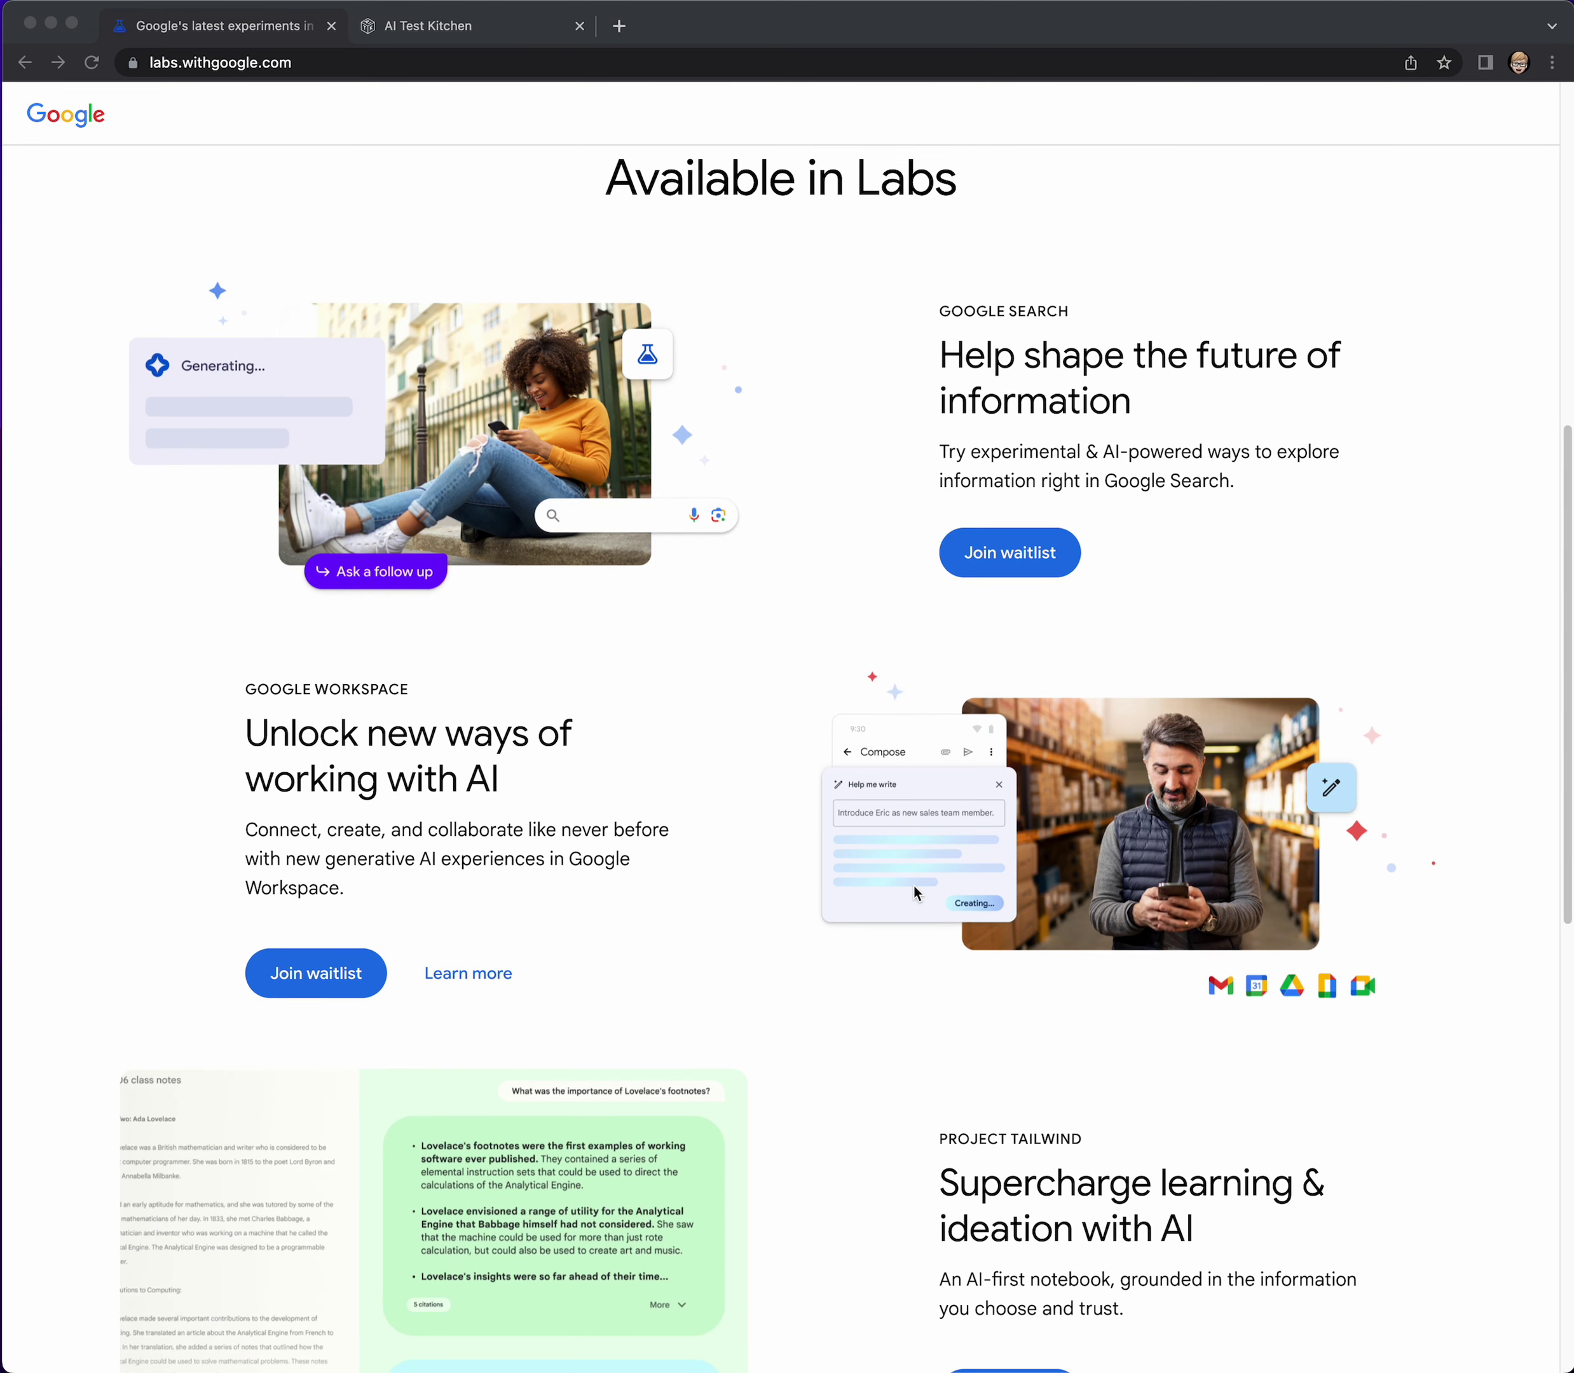
scroll(916, 892, down, 4)
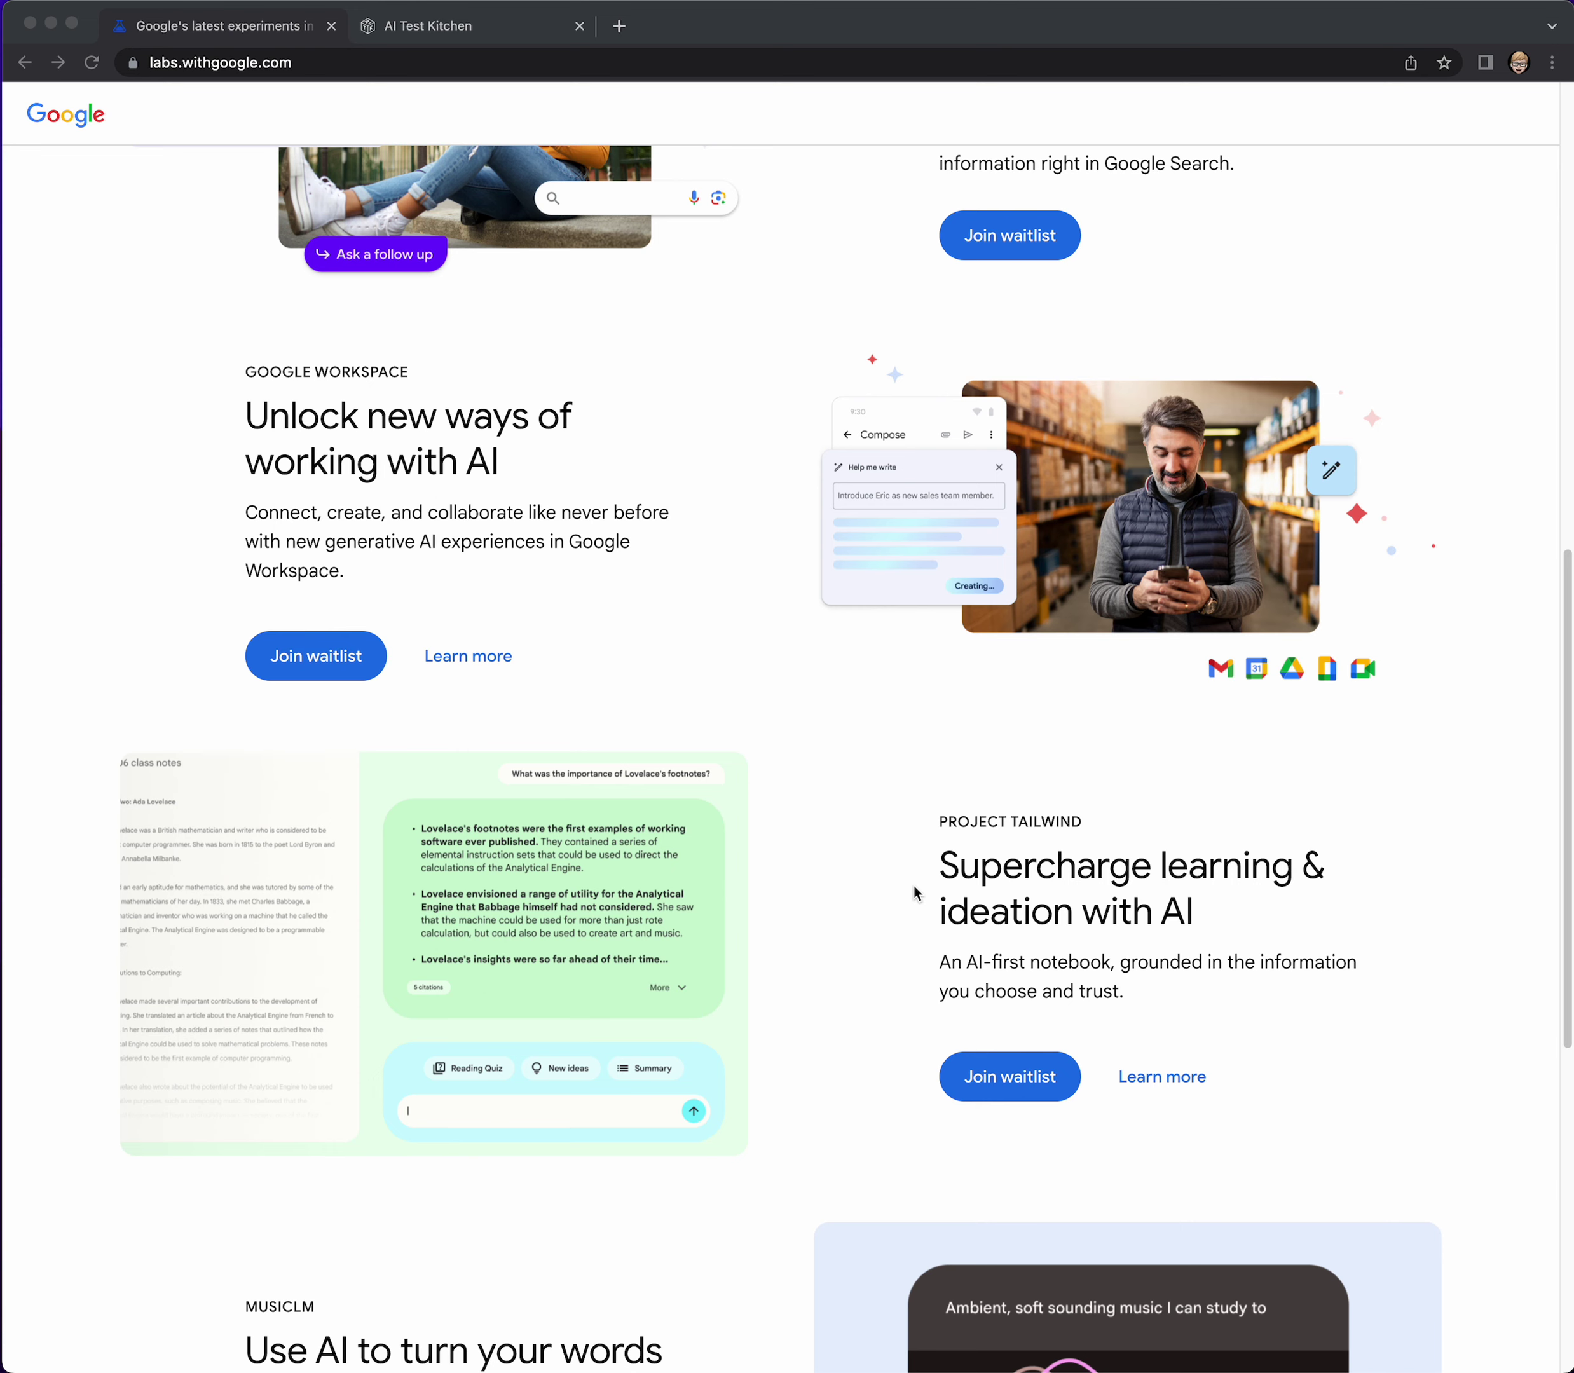
scroll(1020, 910, down, 2)
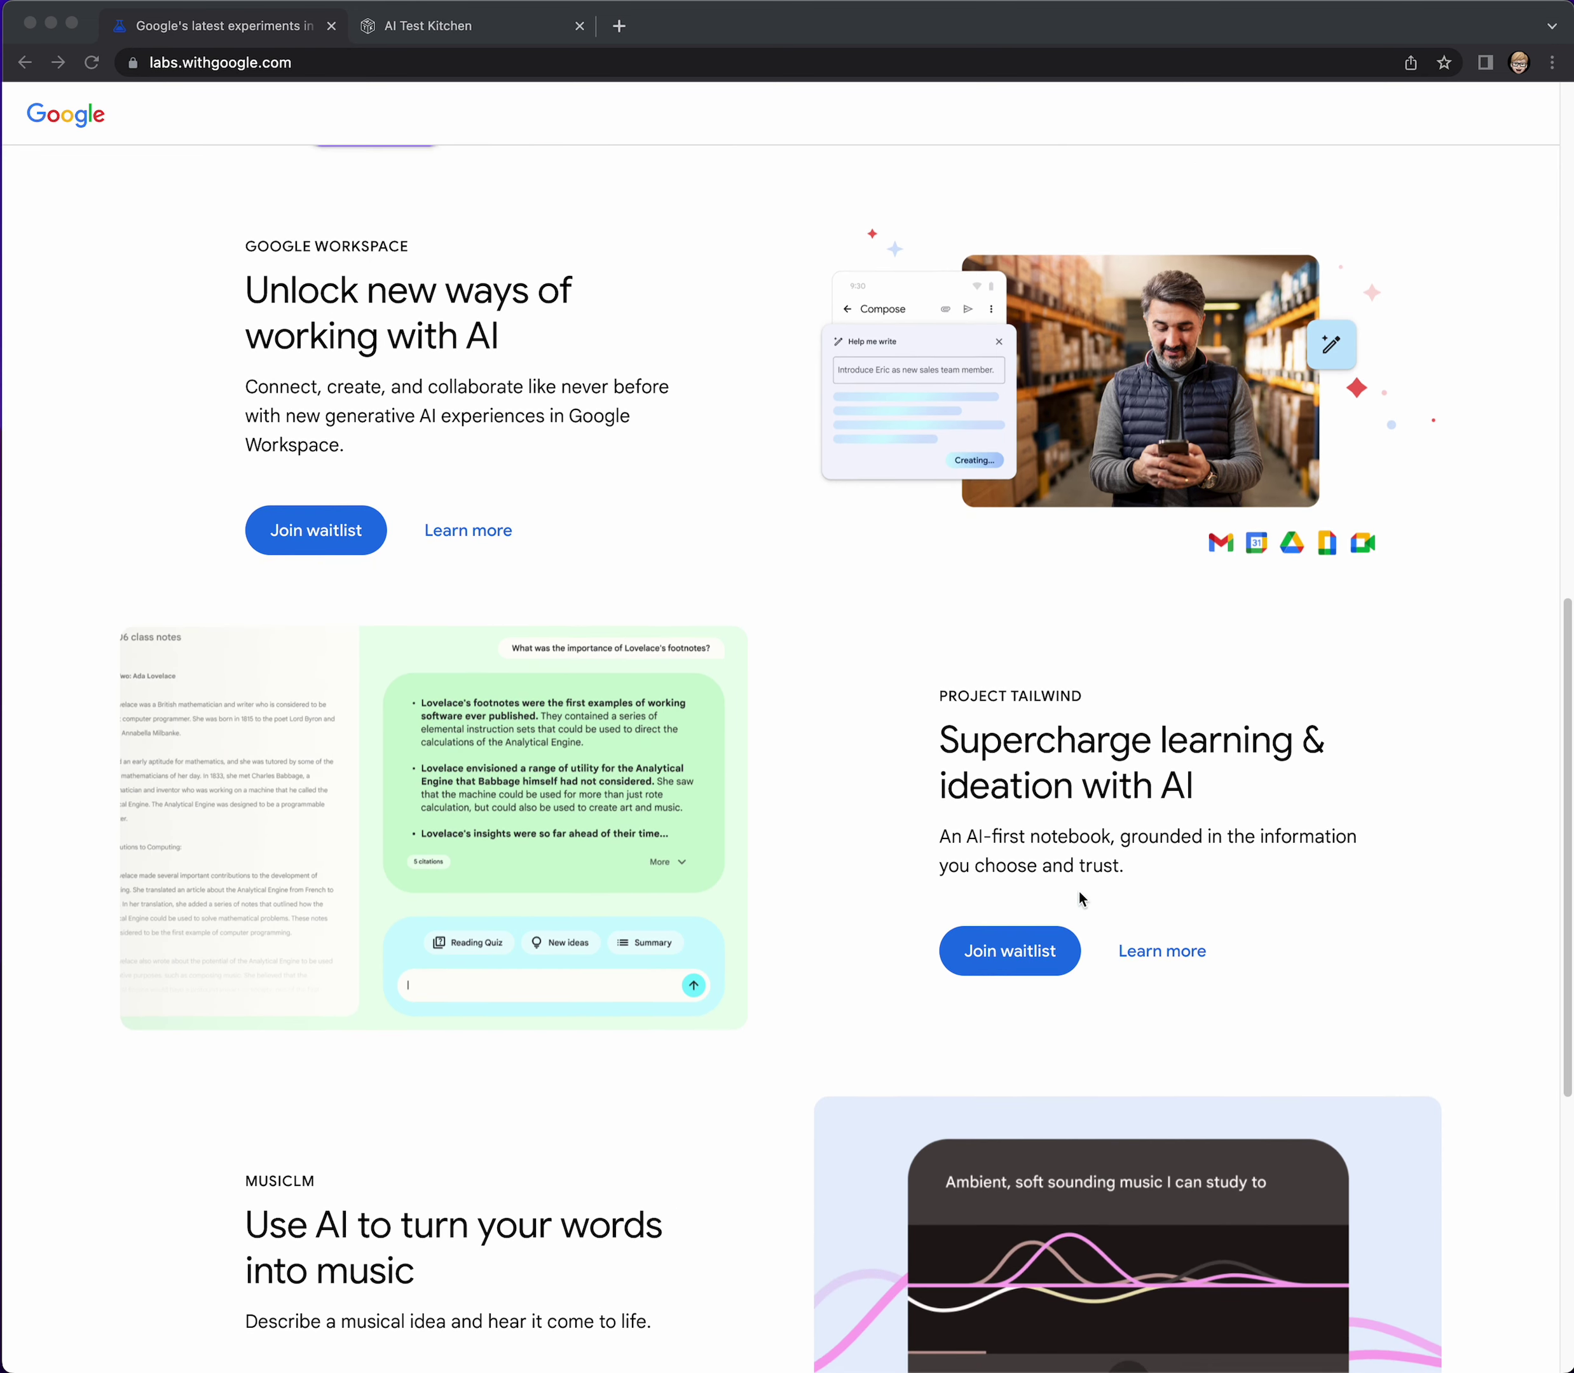
scroll(1082, 898, down, 2)
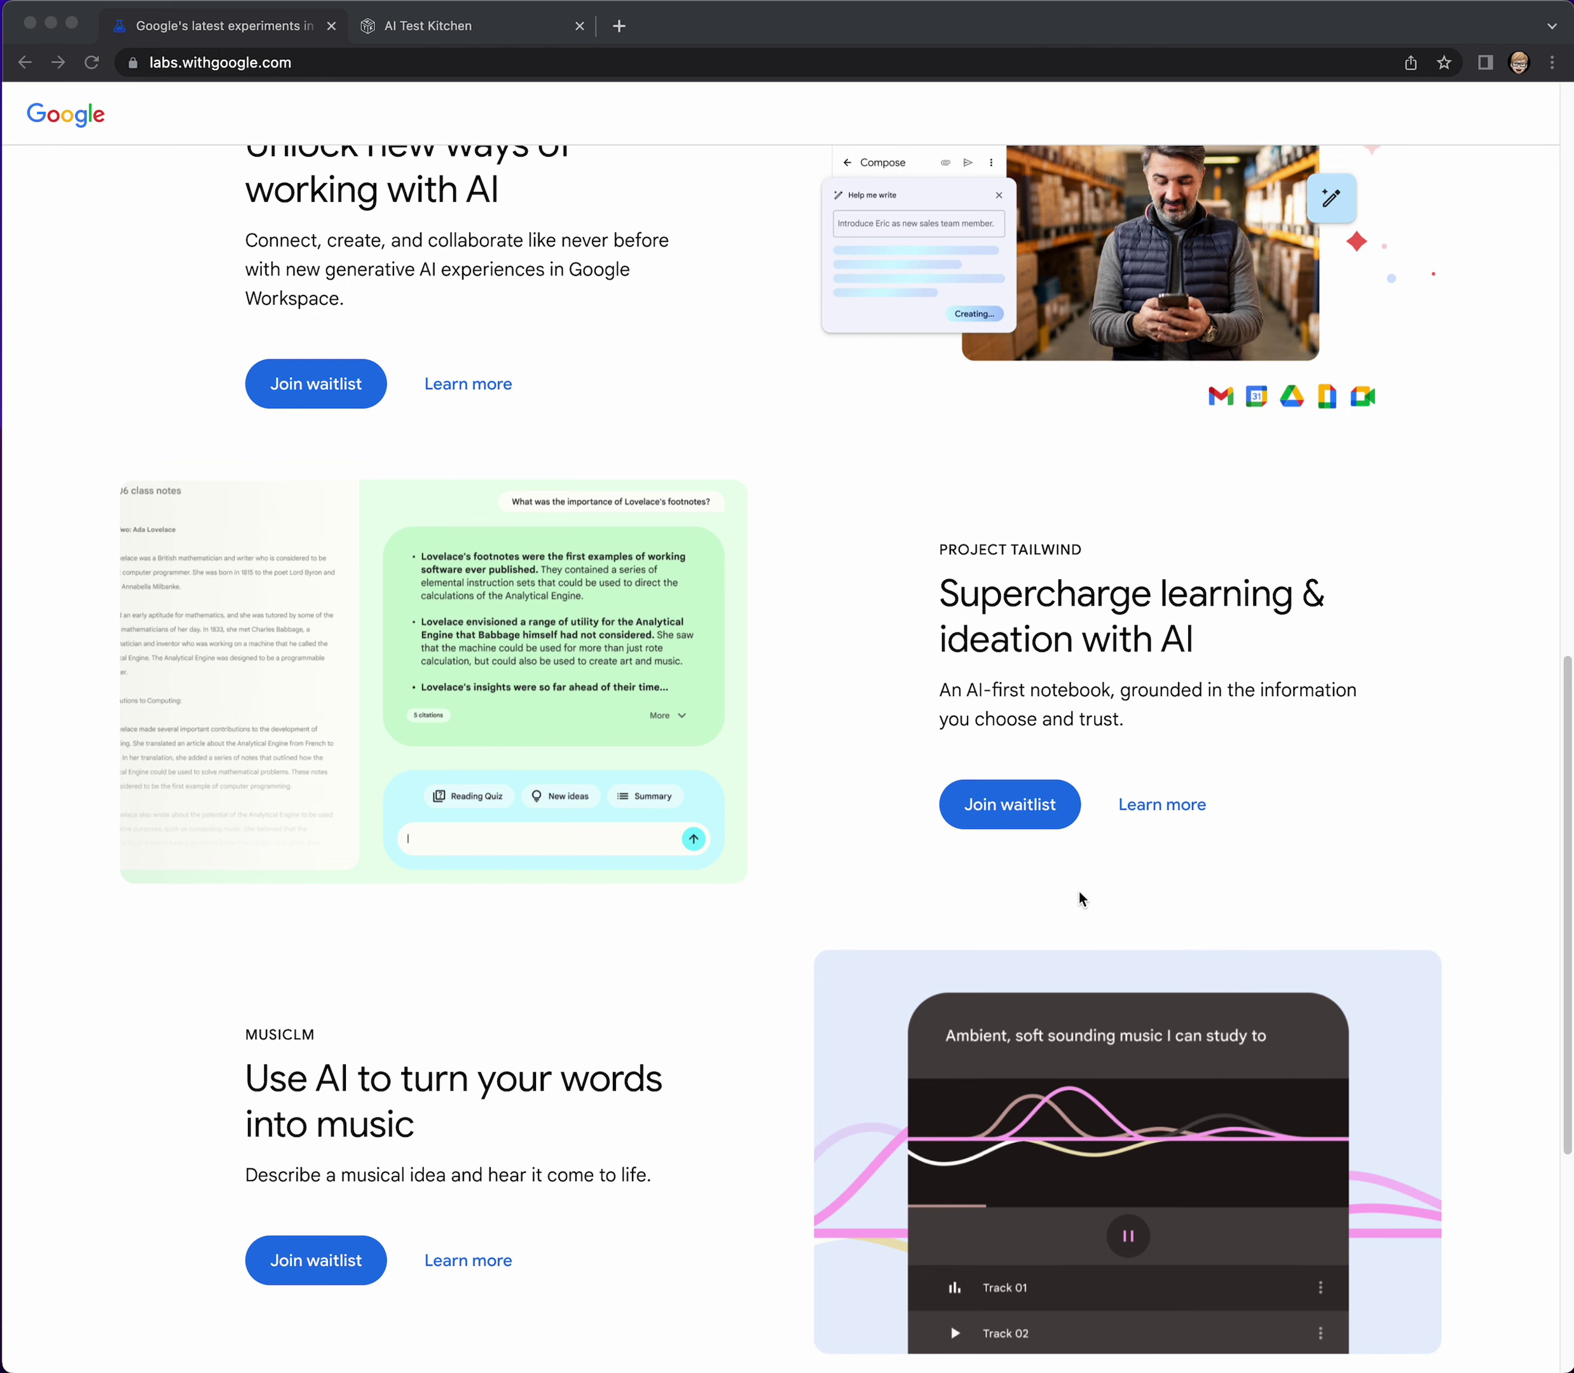
scroll(1078, 885, down, 3)
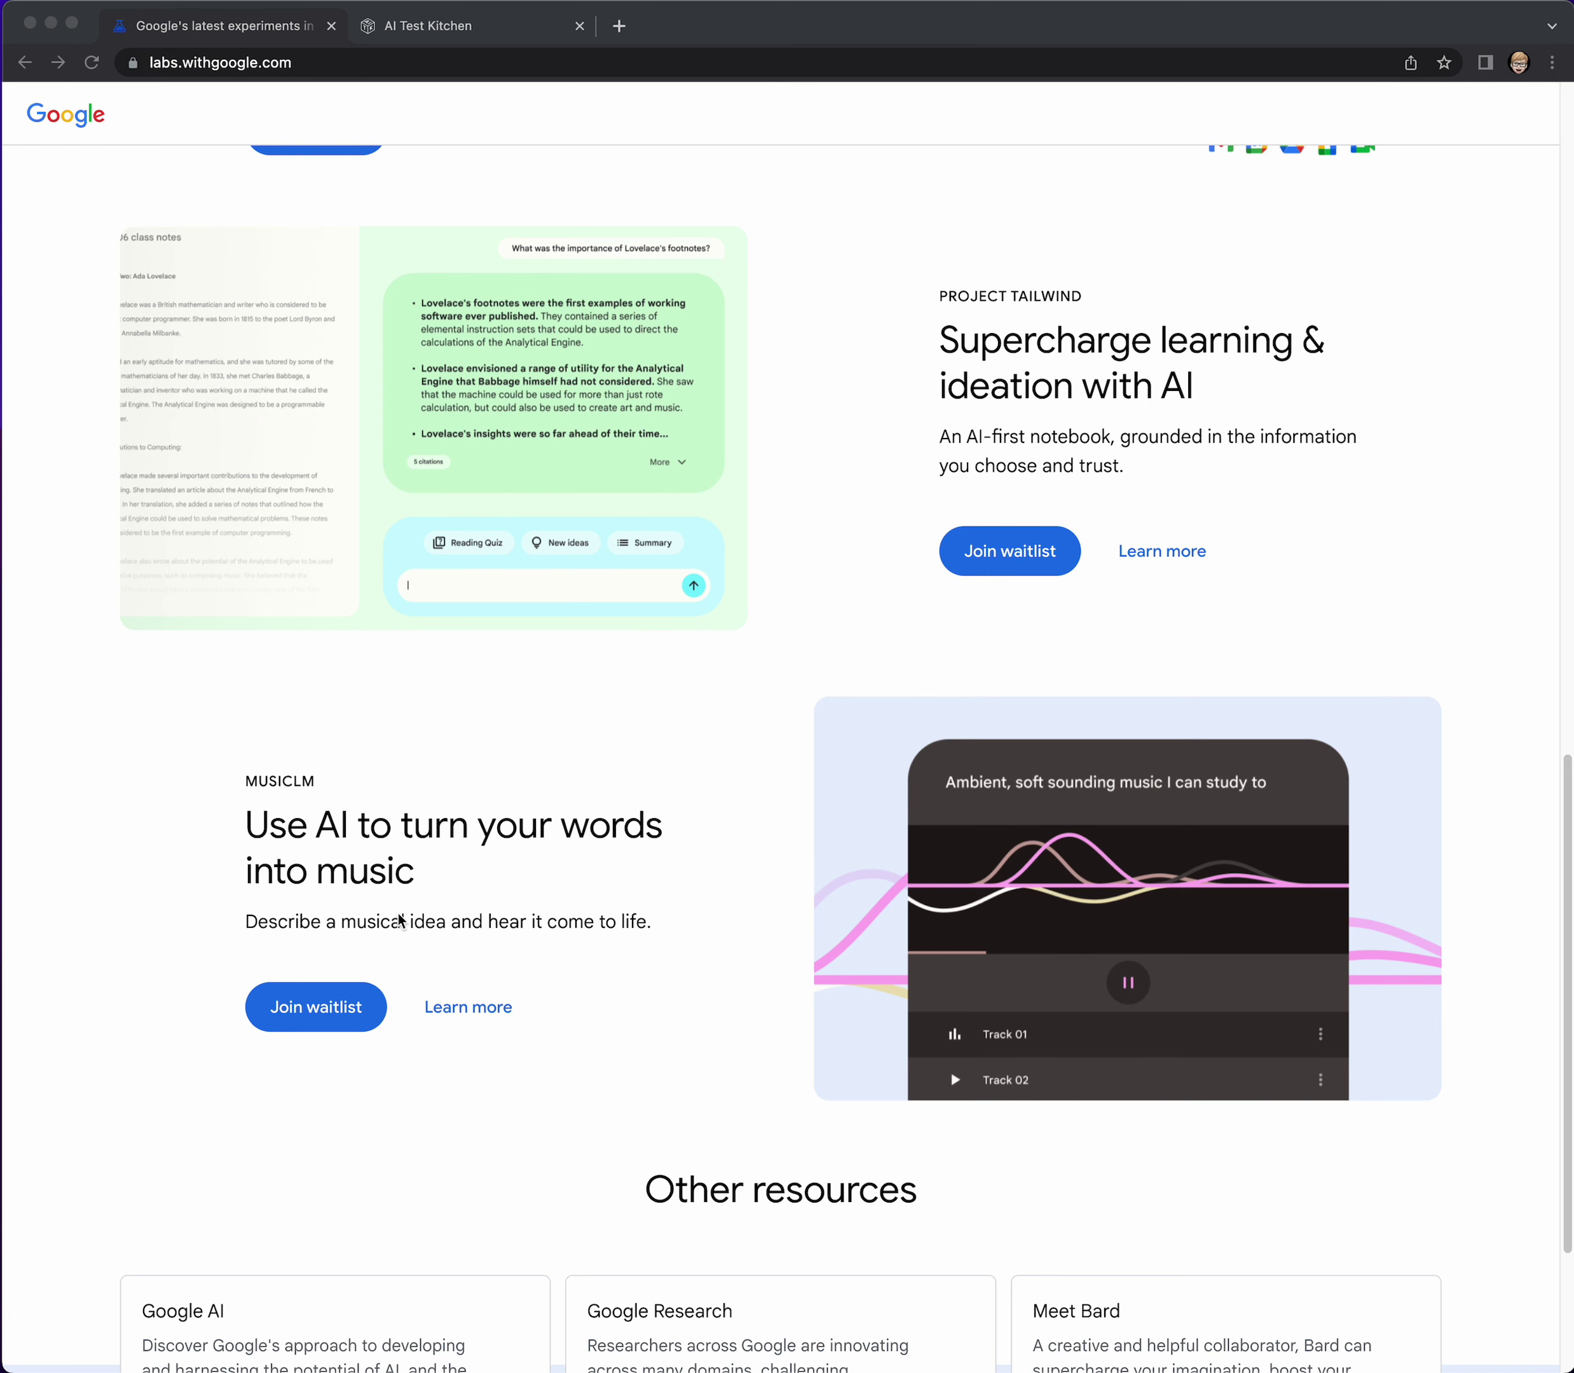
Open the MusicLM experiment's further information in AI Test Kitchen and switch to the already open MusicLM page.
click(464, 1008)
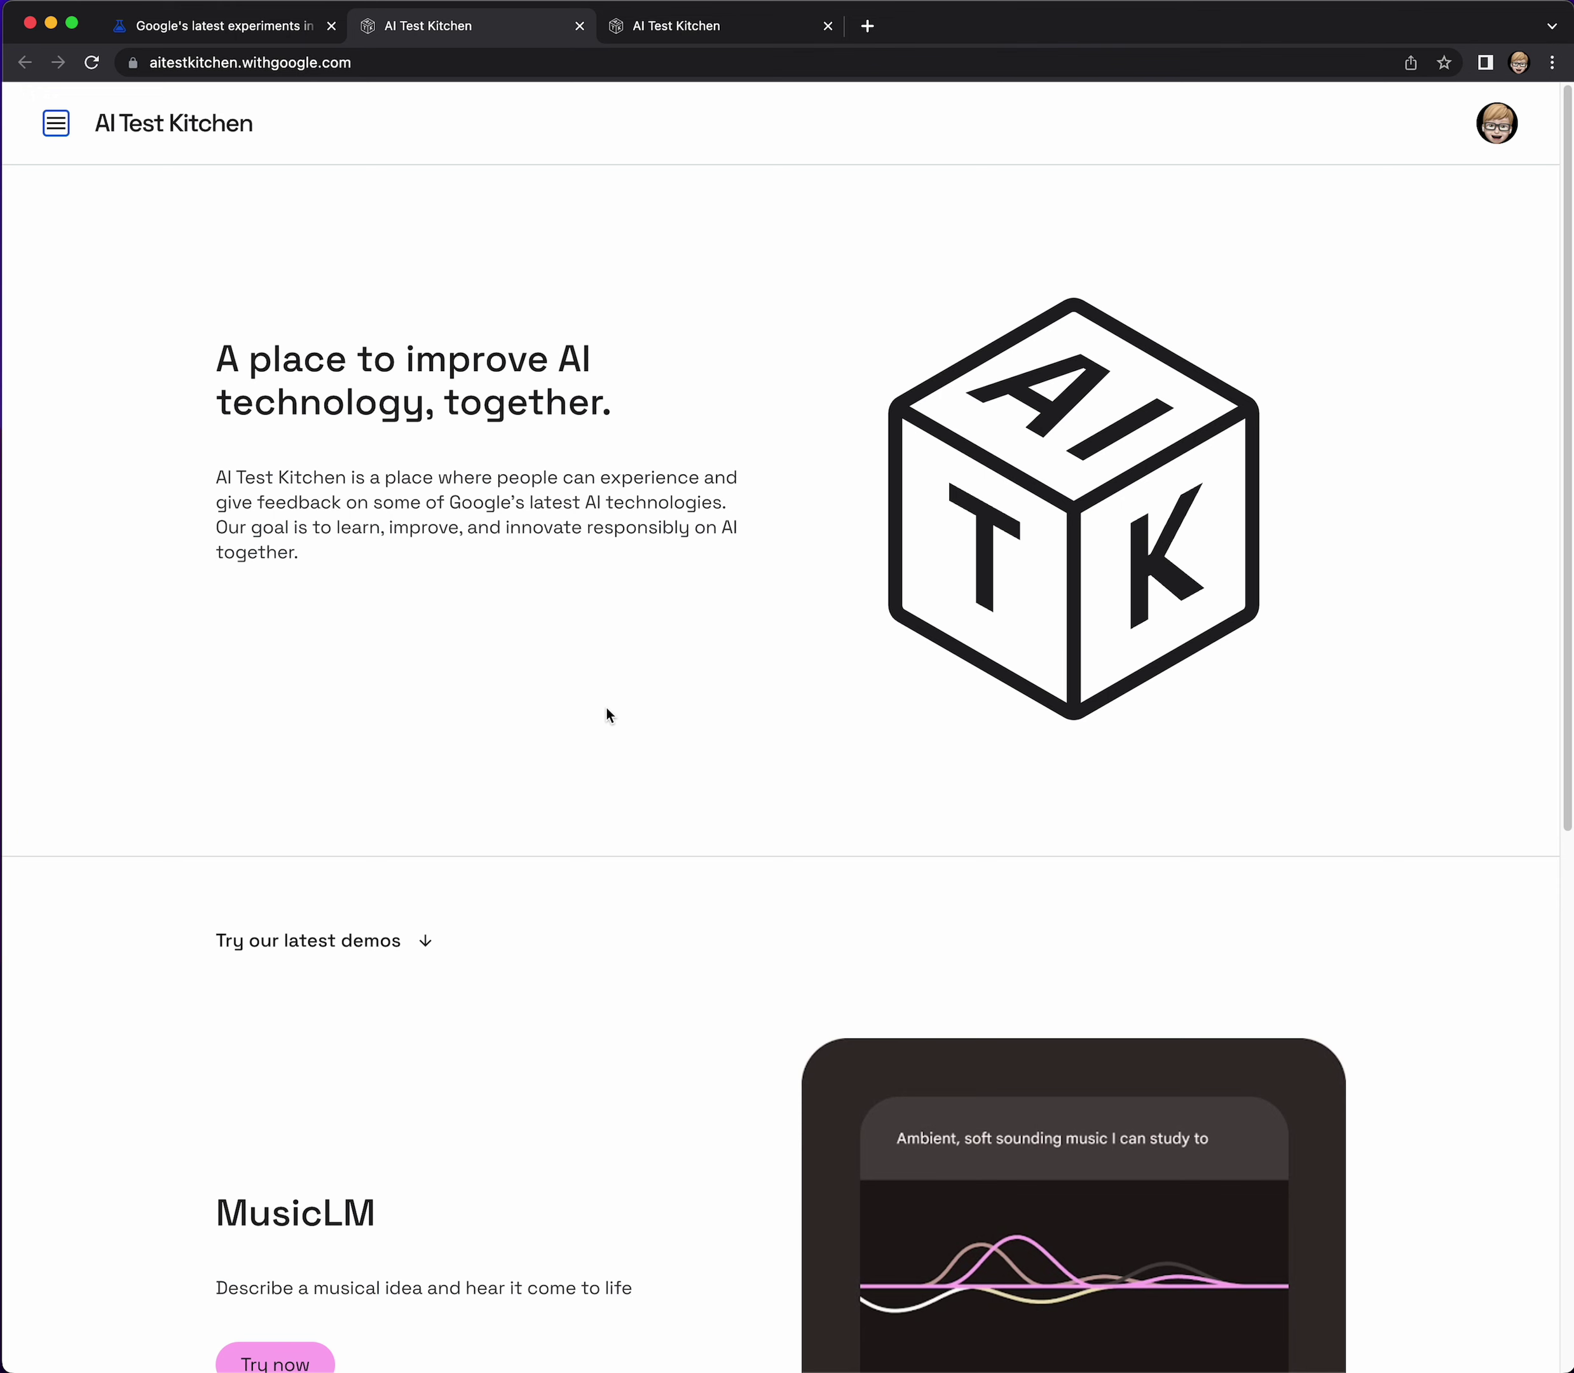
scroll(606, 709, down, 1)
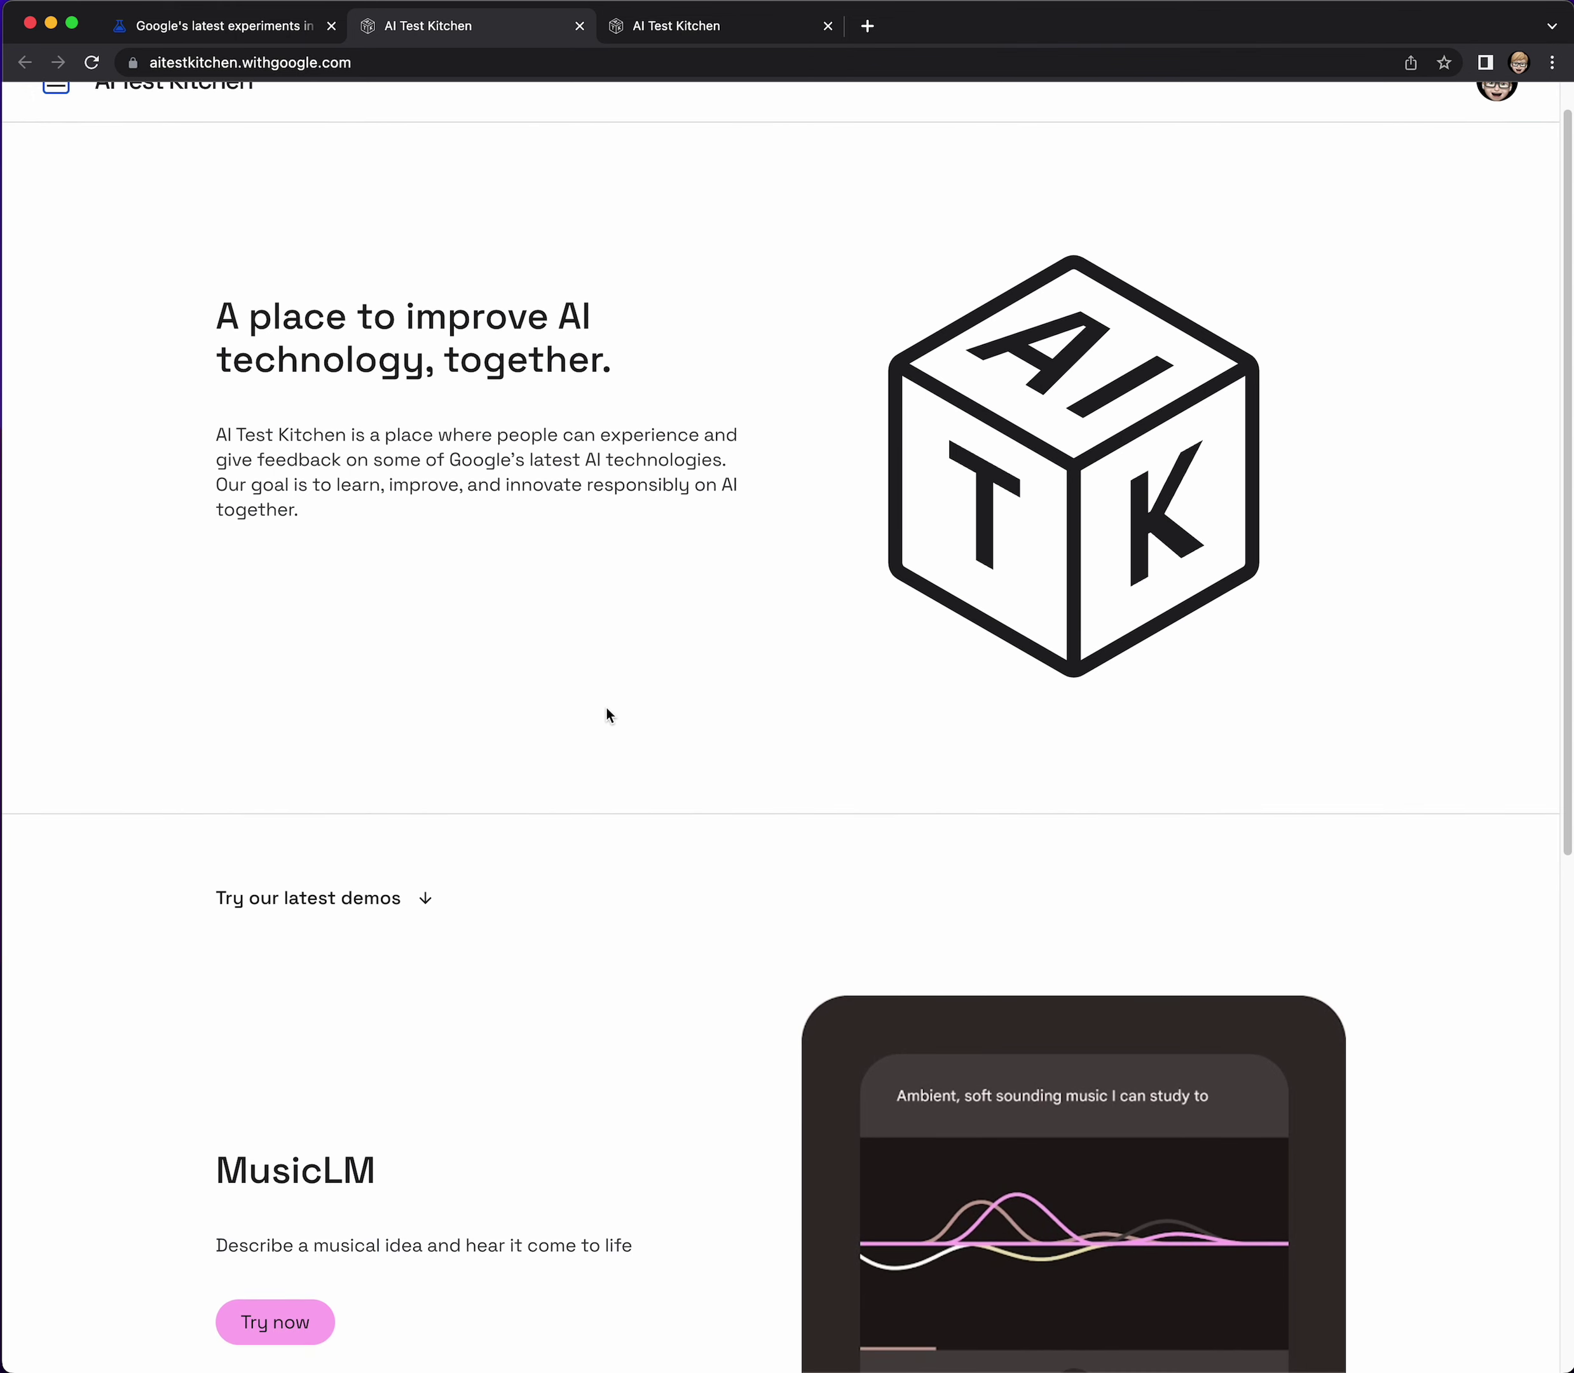
scroll(606, 709, down, 5)
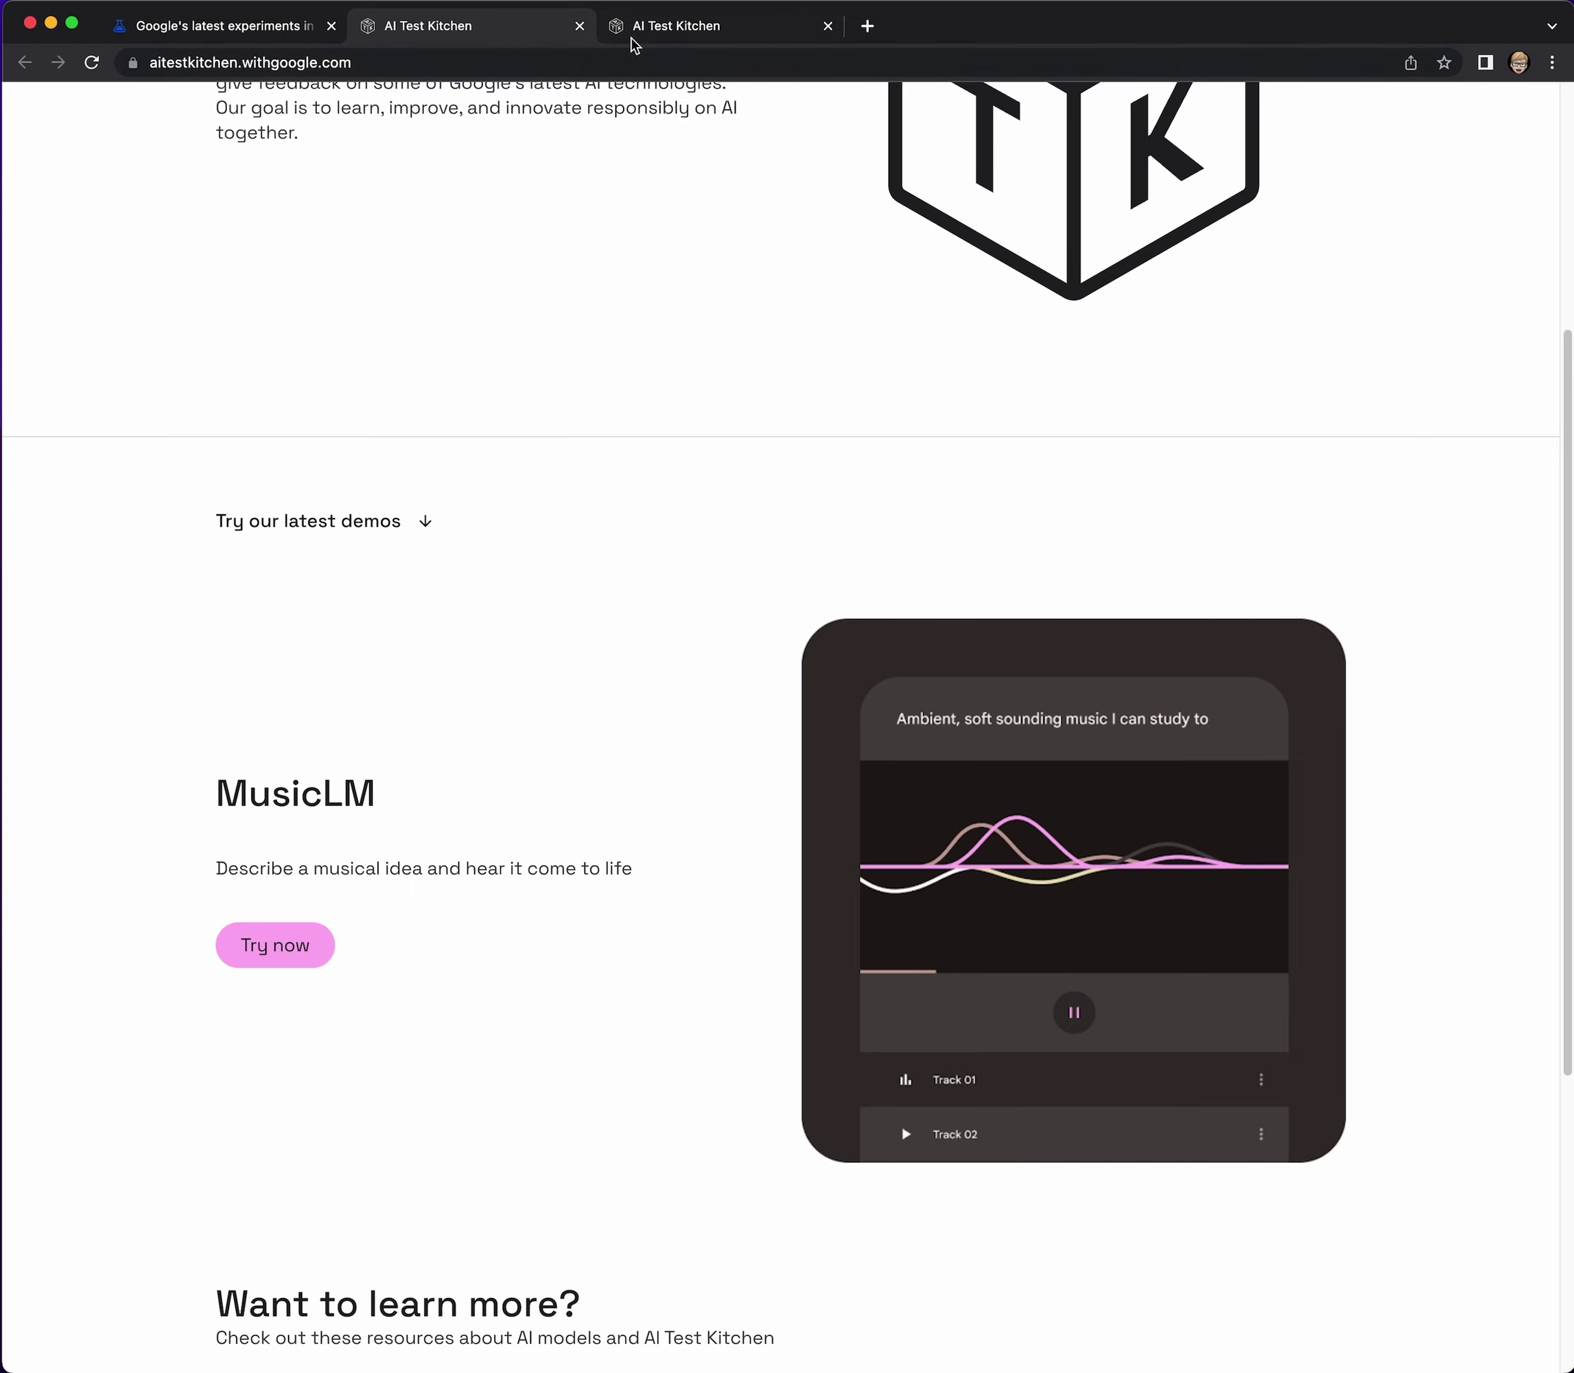
click(699, 40)
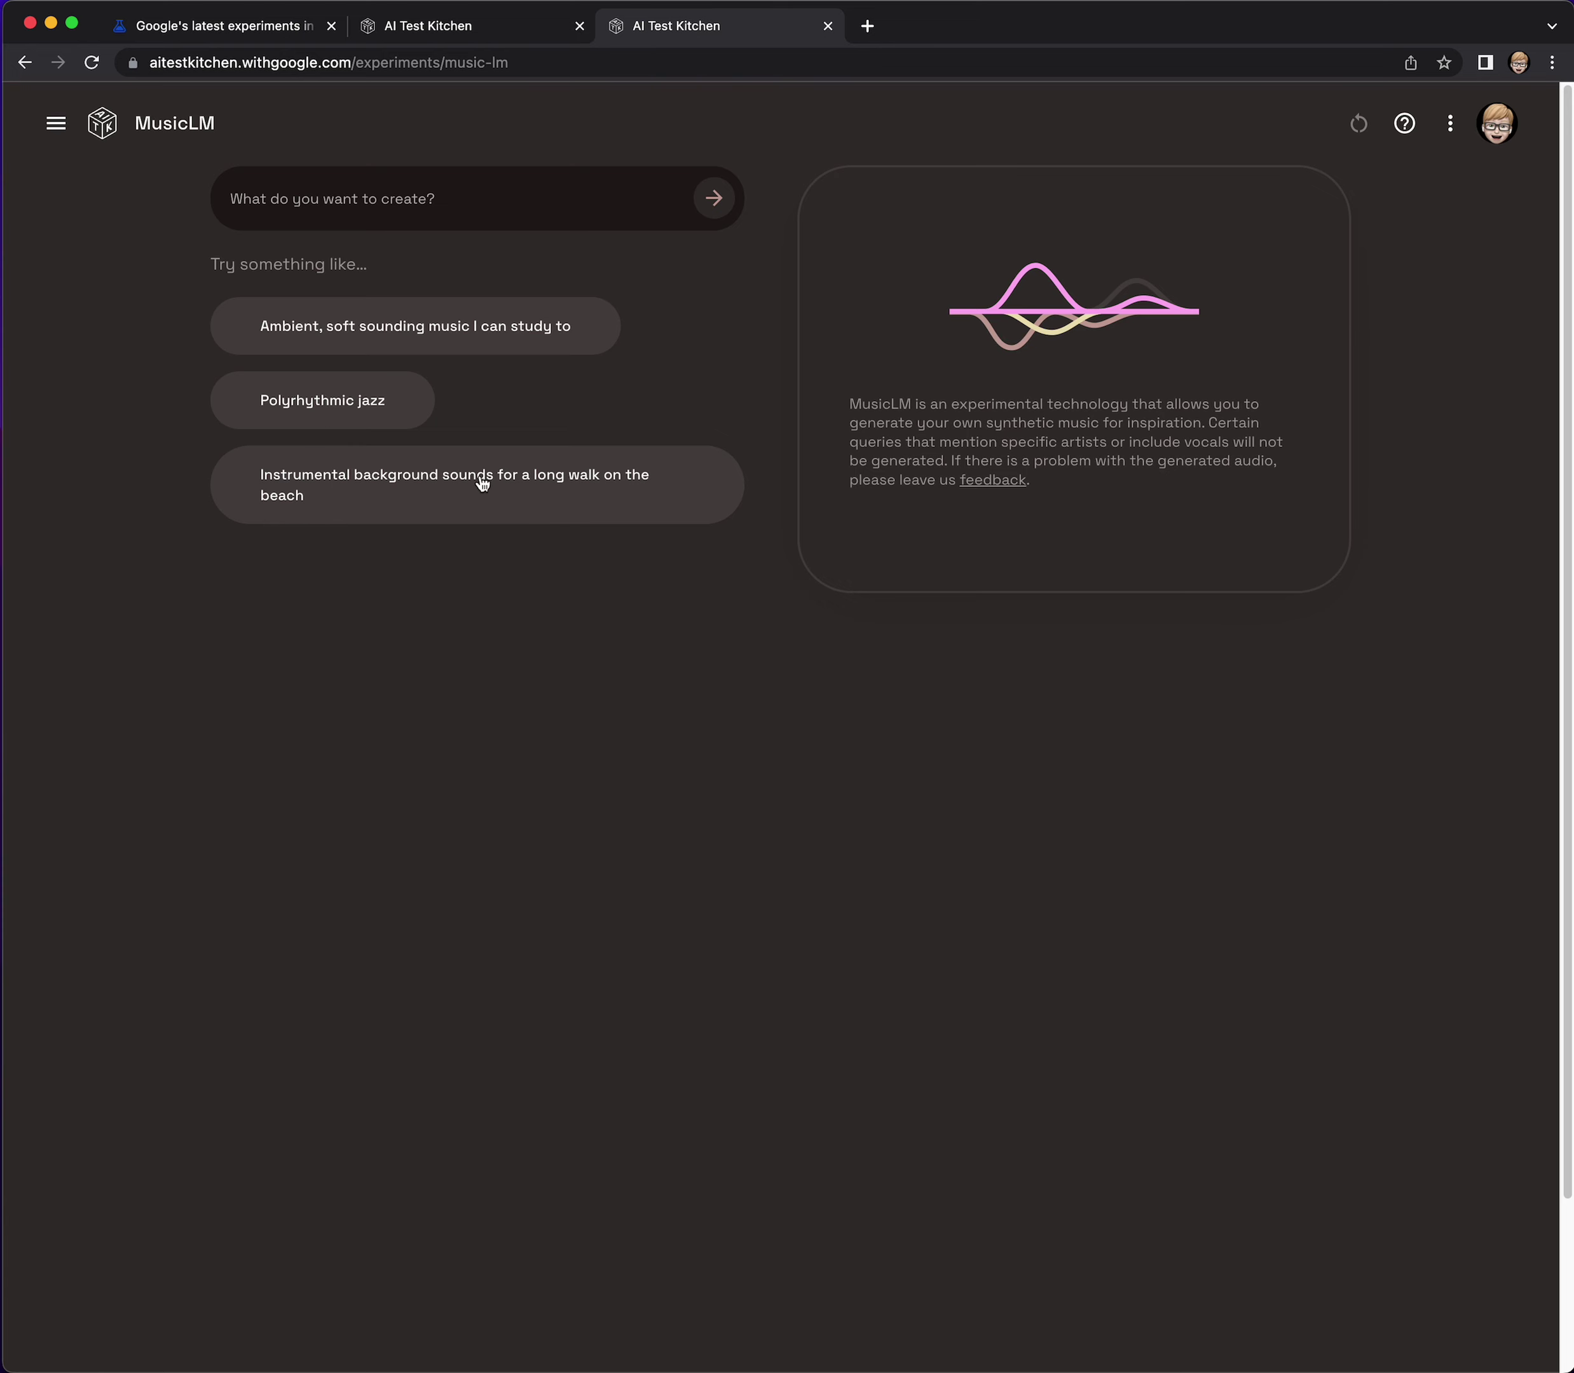
Generate music from the prompt "electronic ambient music I can study to".
click(491, 201)
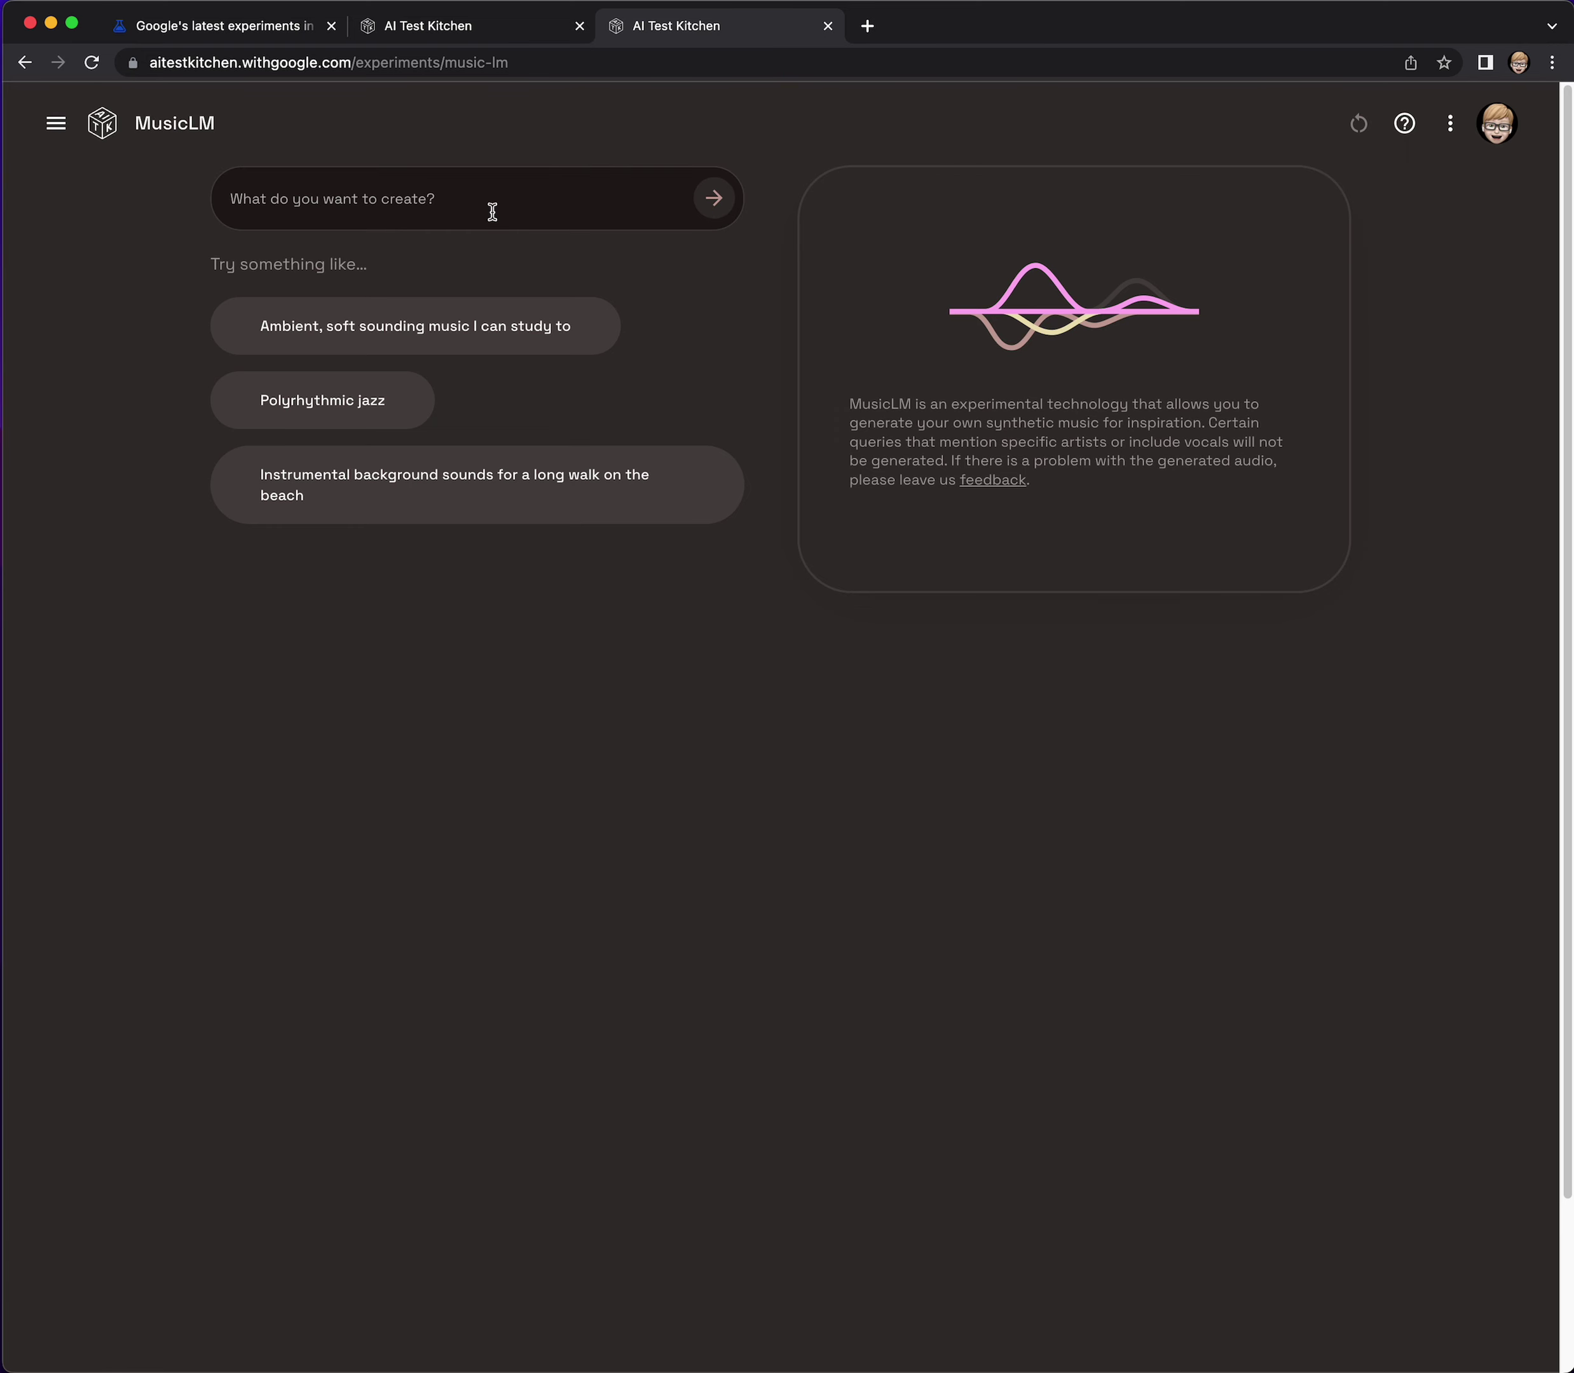
text(electroini)
key(BackSpace)
key(BackSpace)
key(BackSpace)
text(nic)
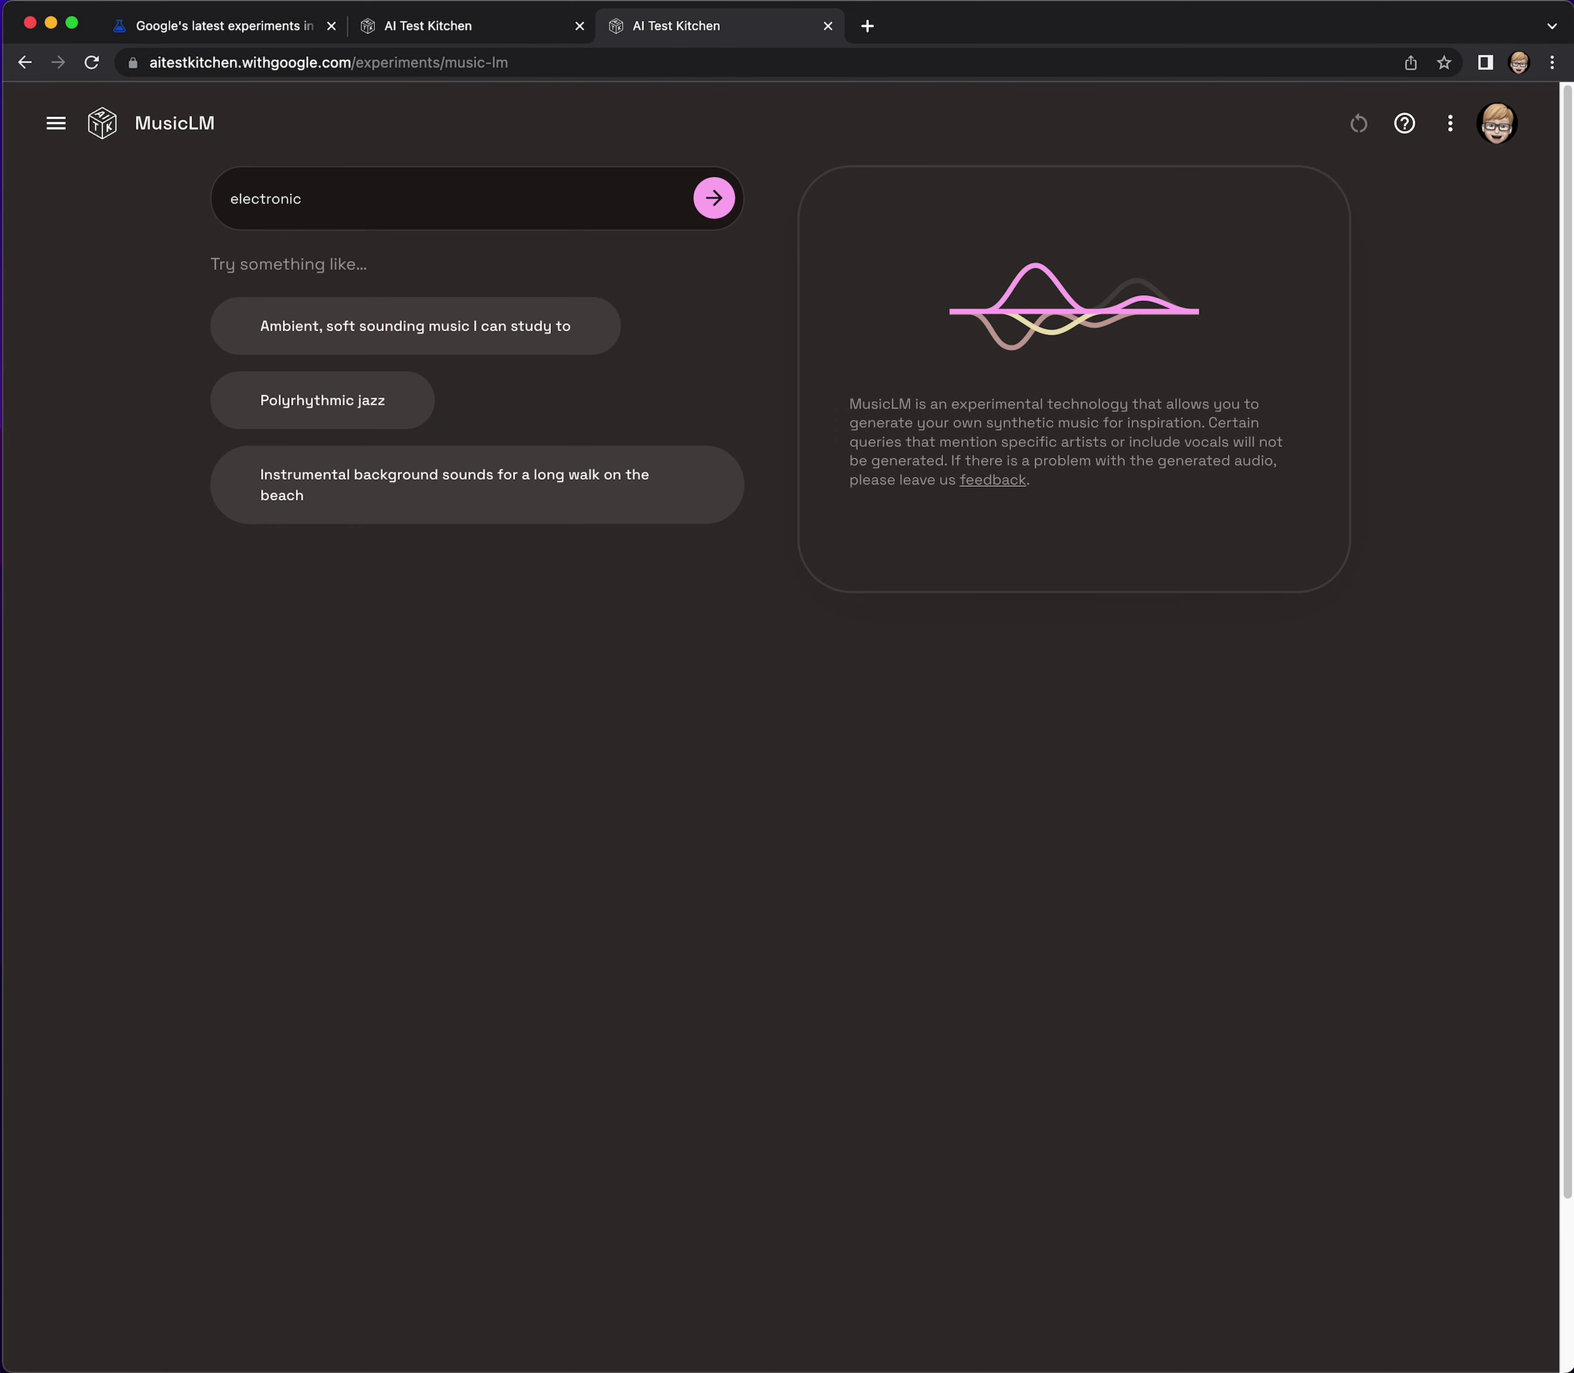
text(ambient music I can study to)
key(Return)
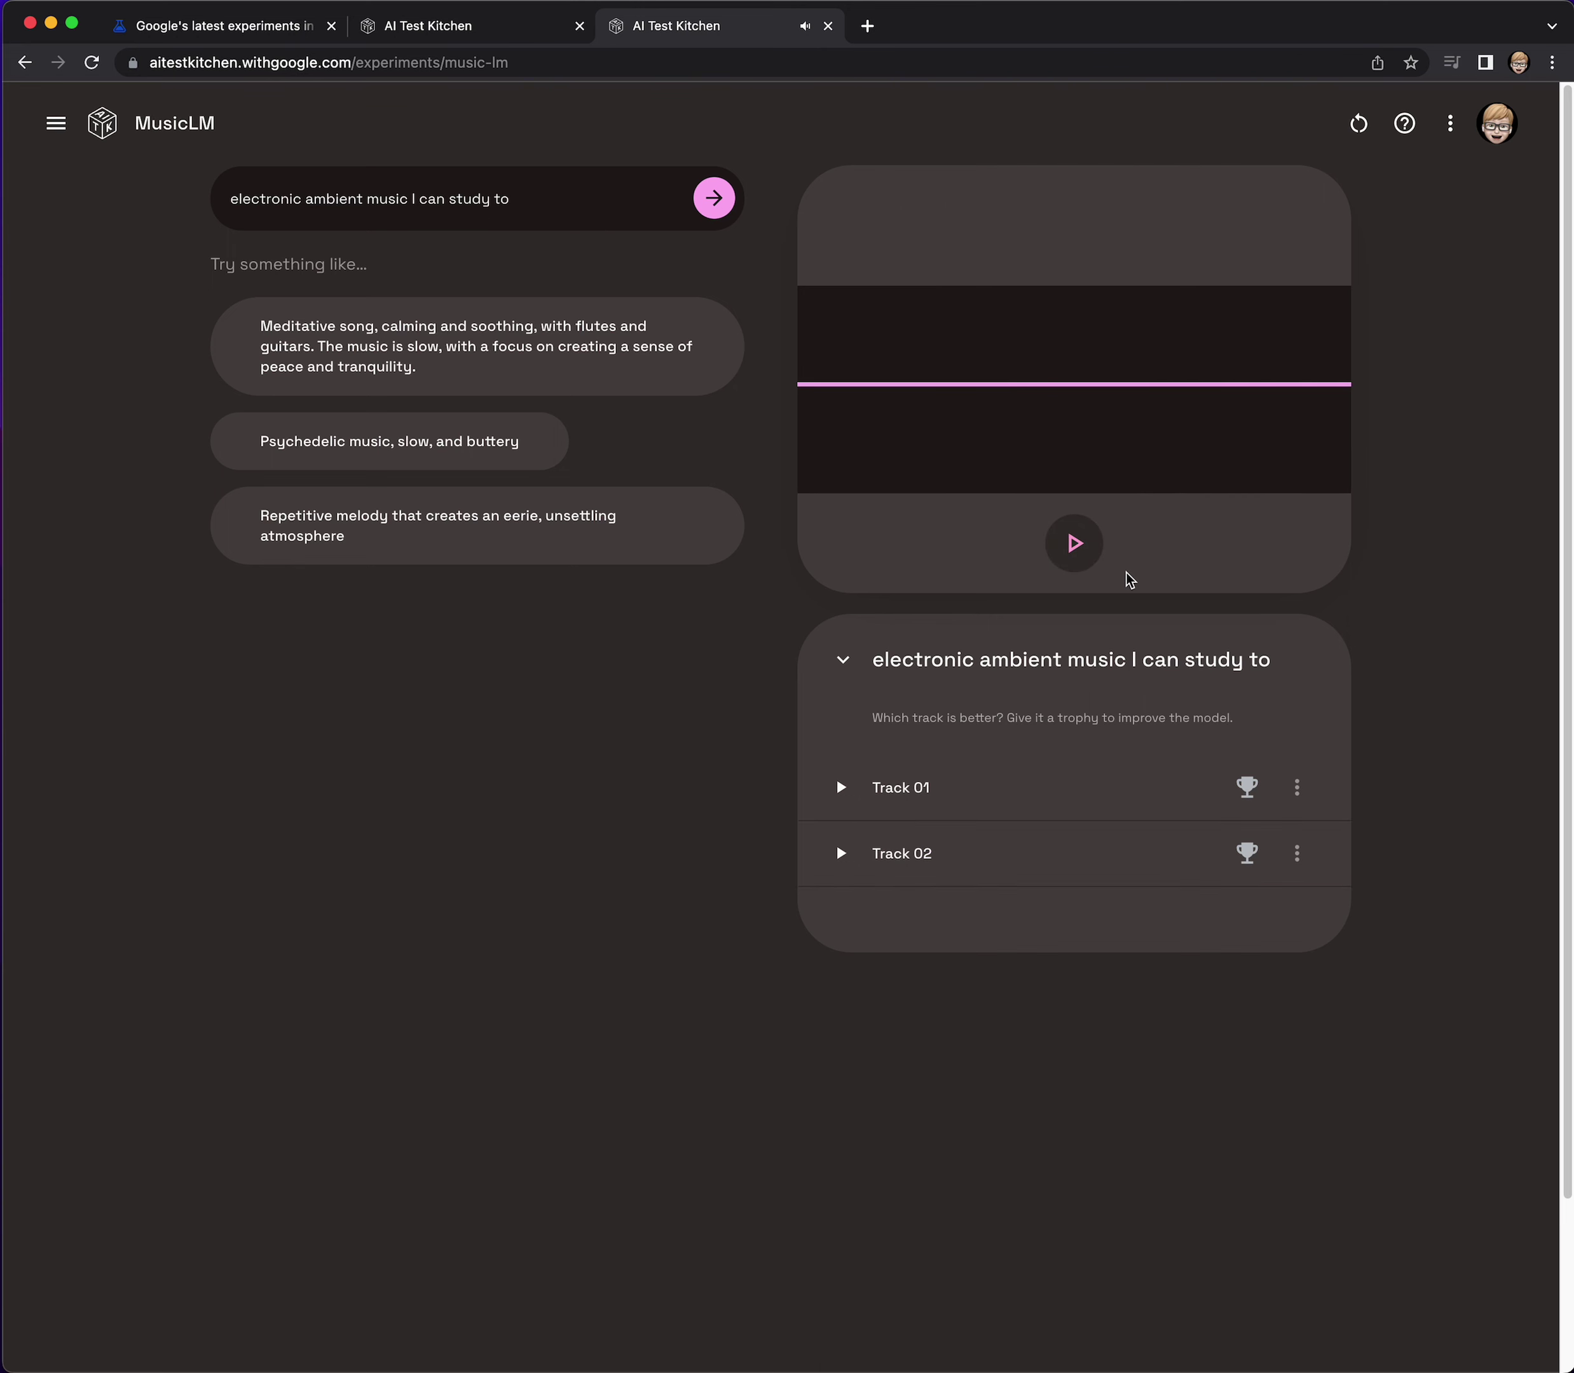
Award the trophy to Track 01 of the ambient study music and consult the About MusicLM guidance.
click(1247, 789)
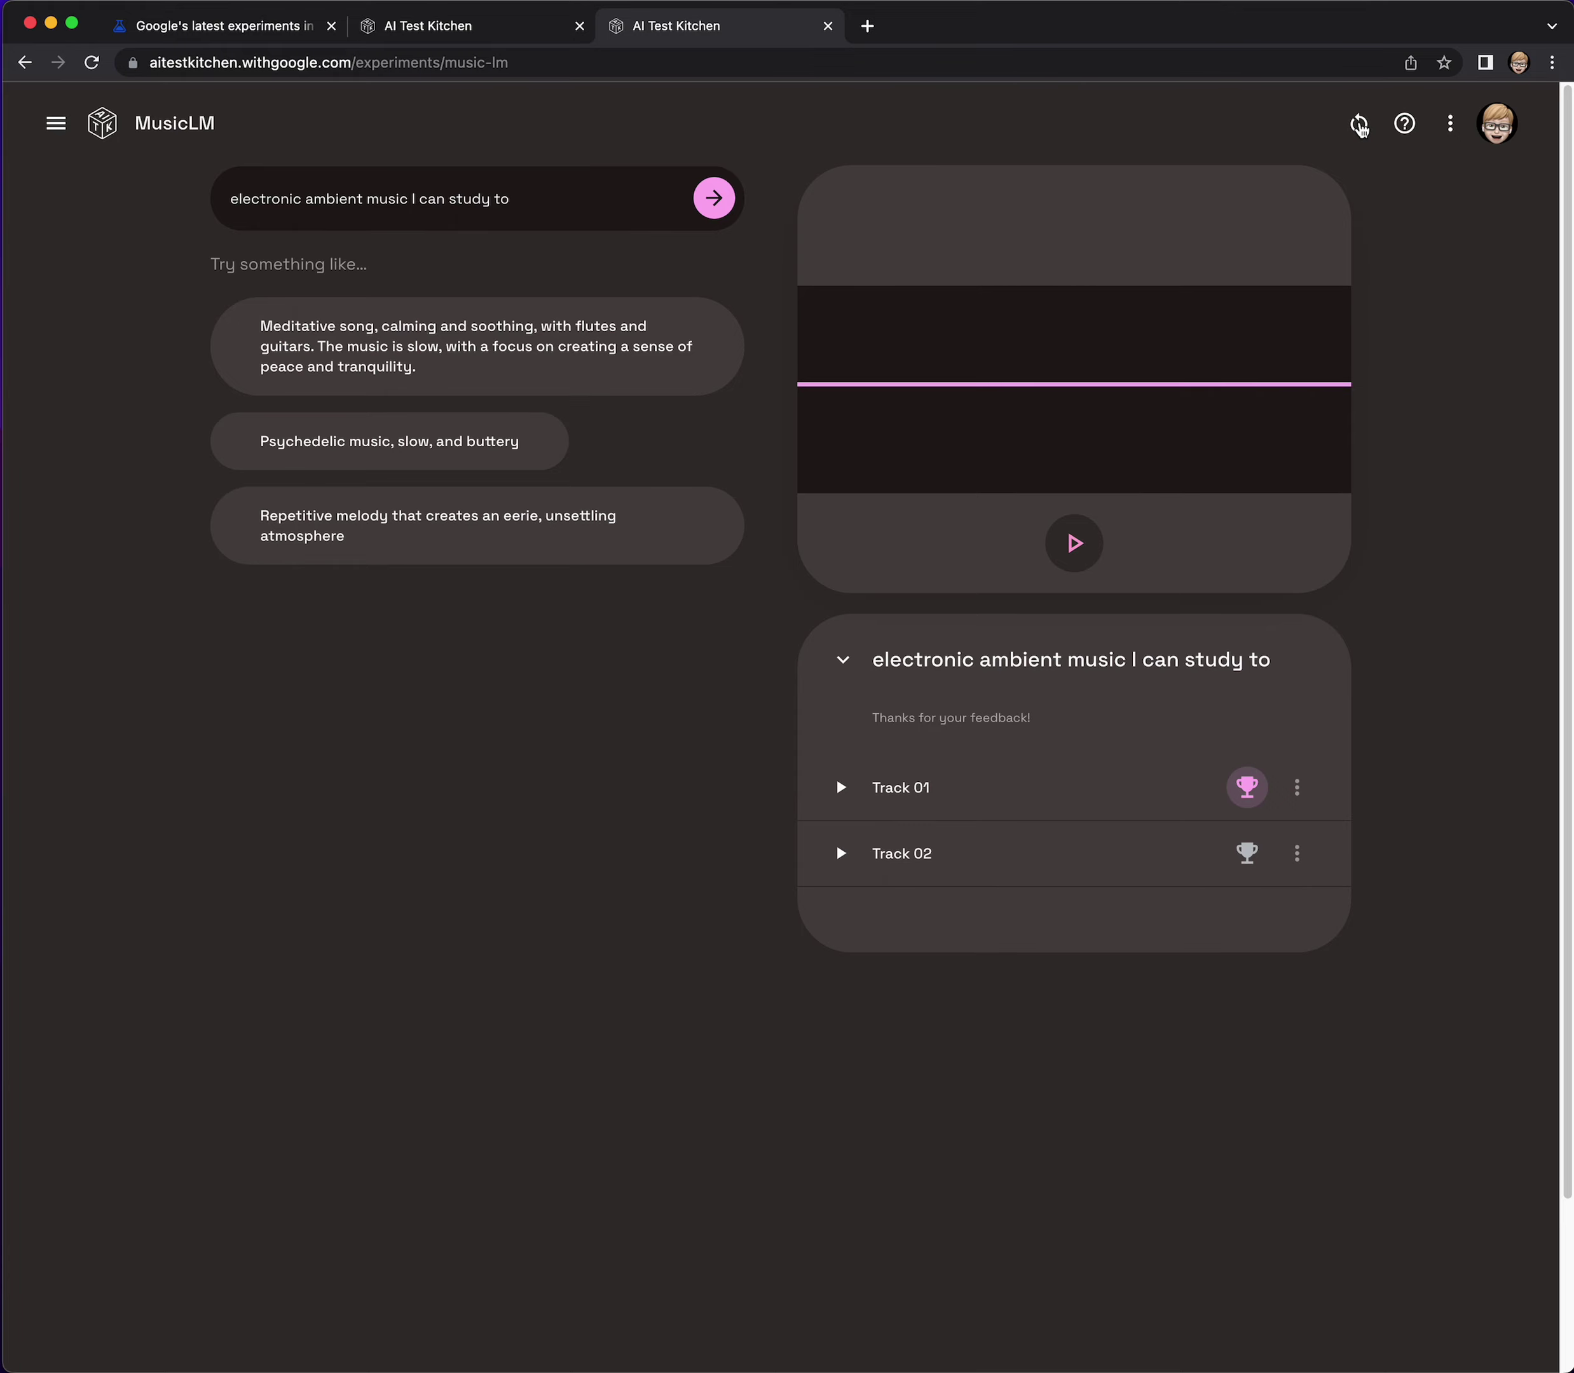
click(1406, 124)
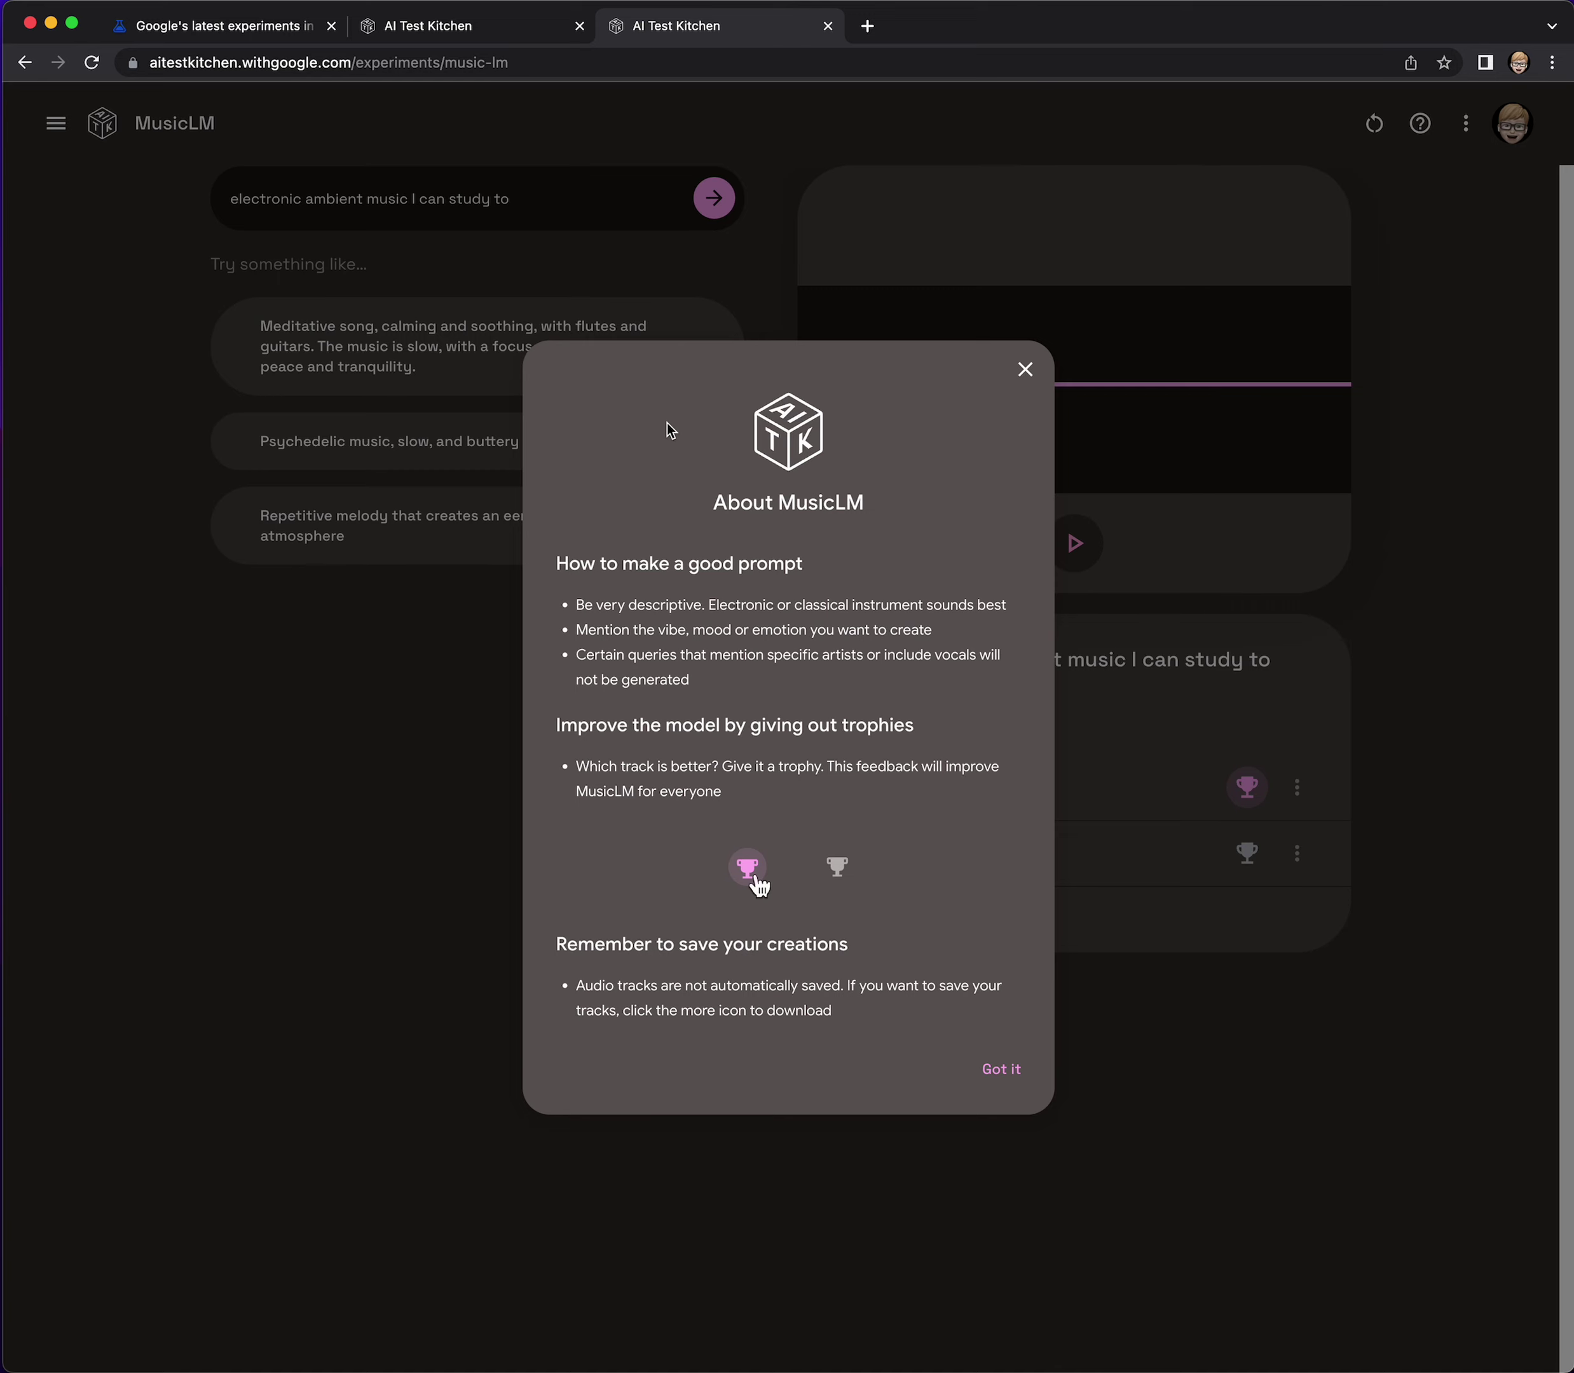
click(999, 1078)
Download Track 01 and Track 02 of "electronic ambient music I can study to".
click(1297, 787)
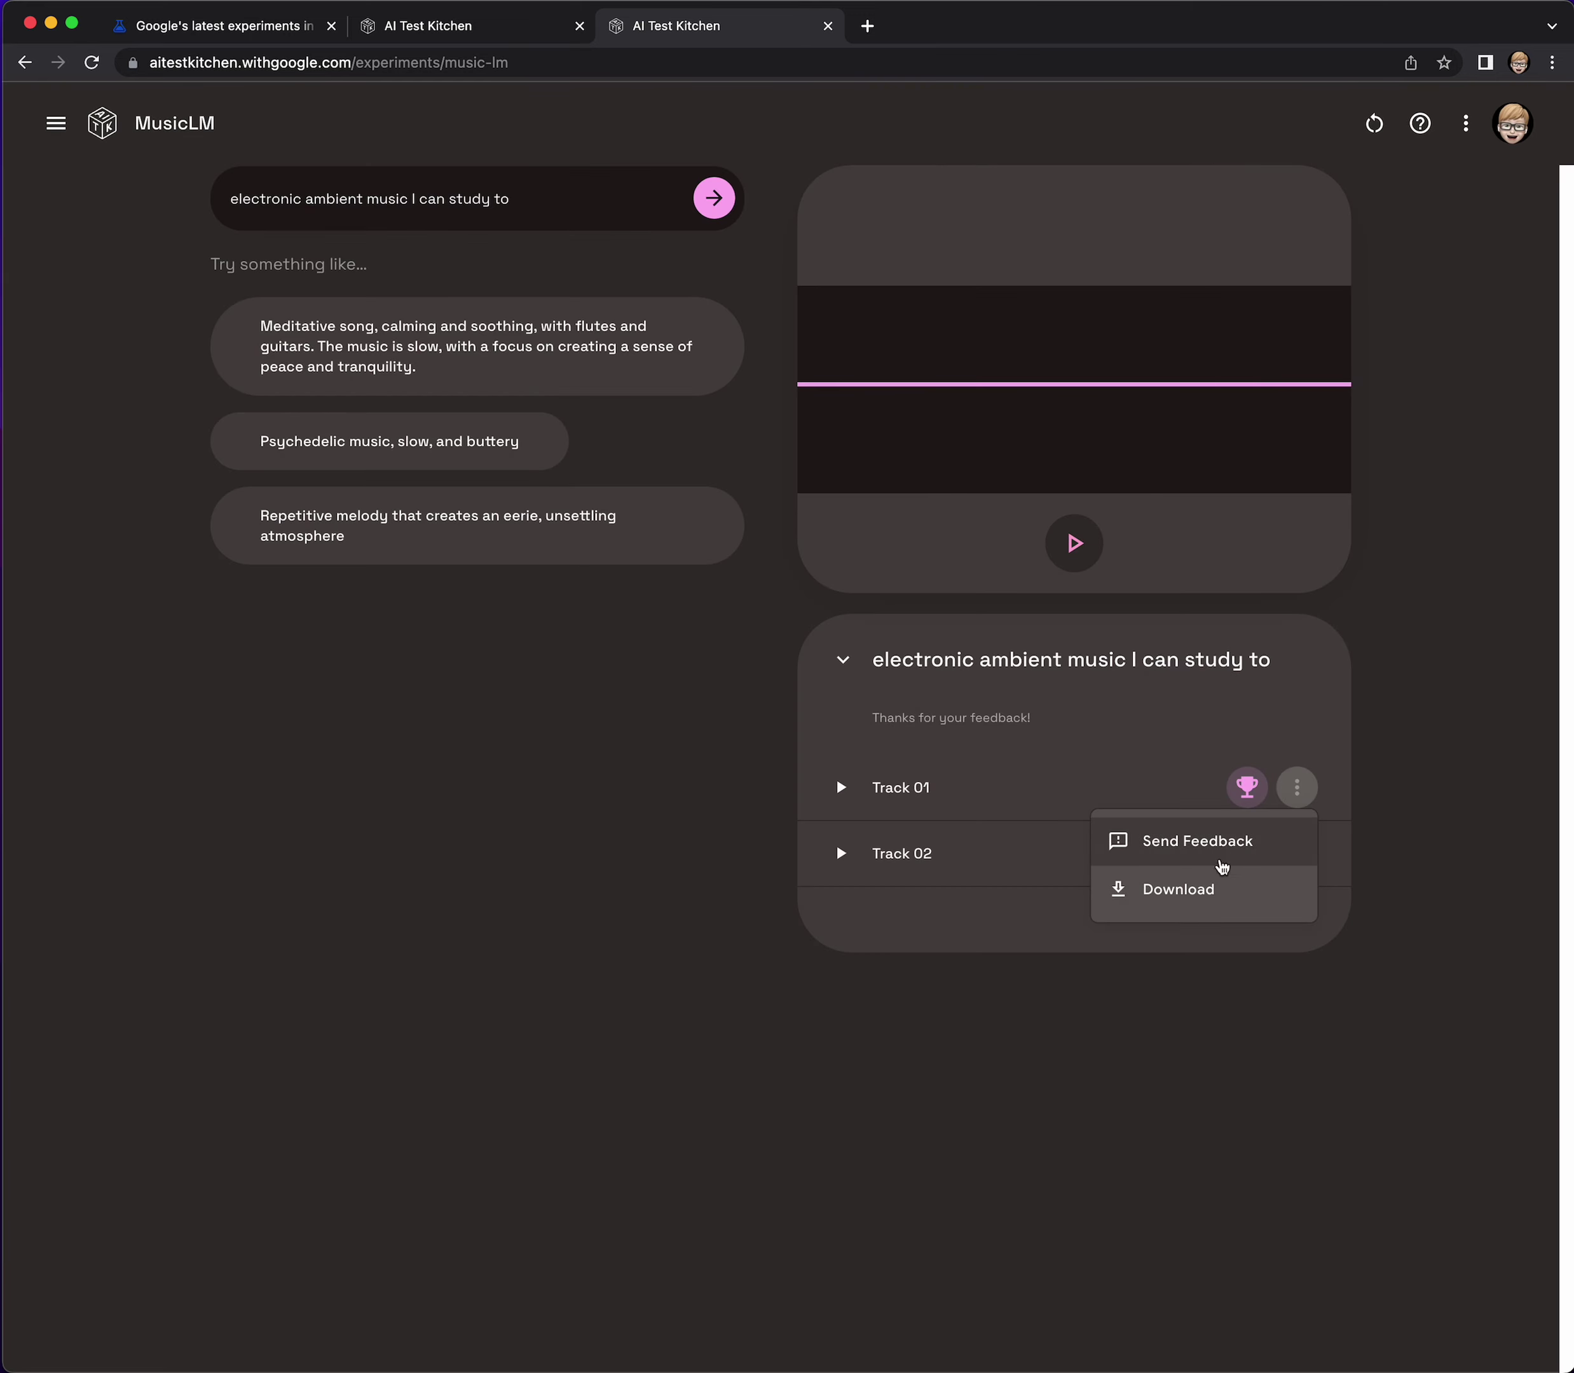
click(1194, 892)
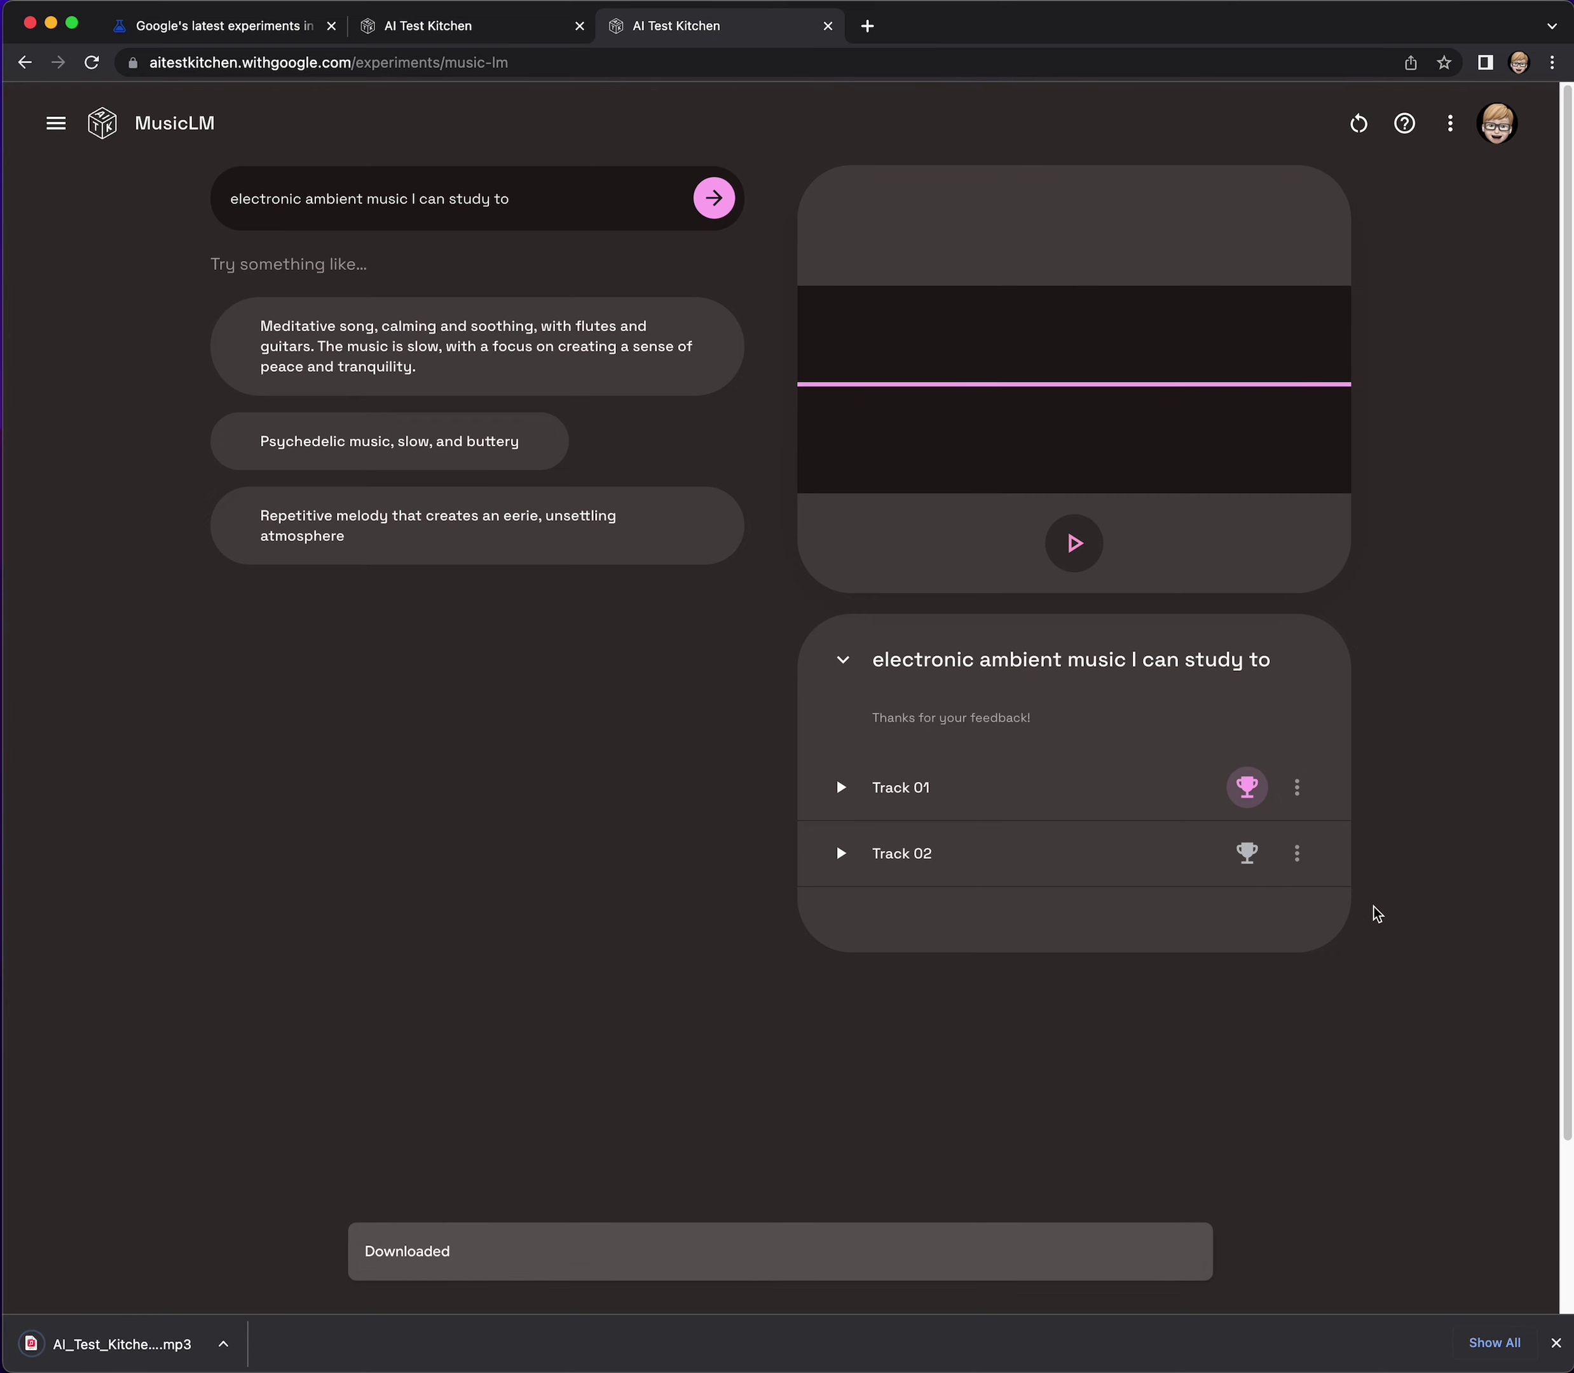
click(1297, 853)
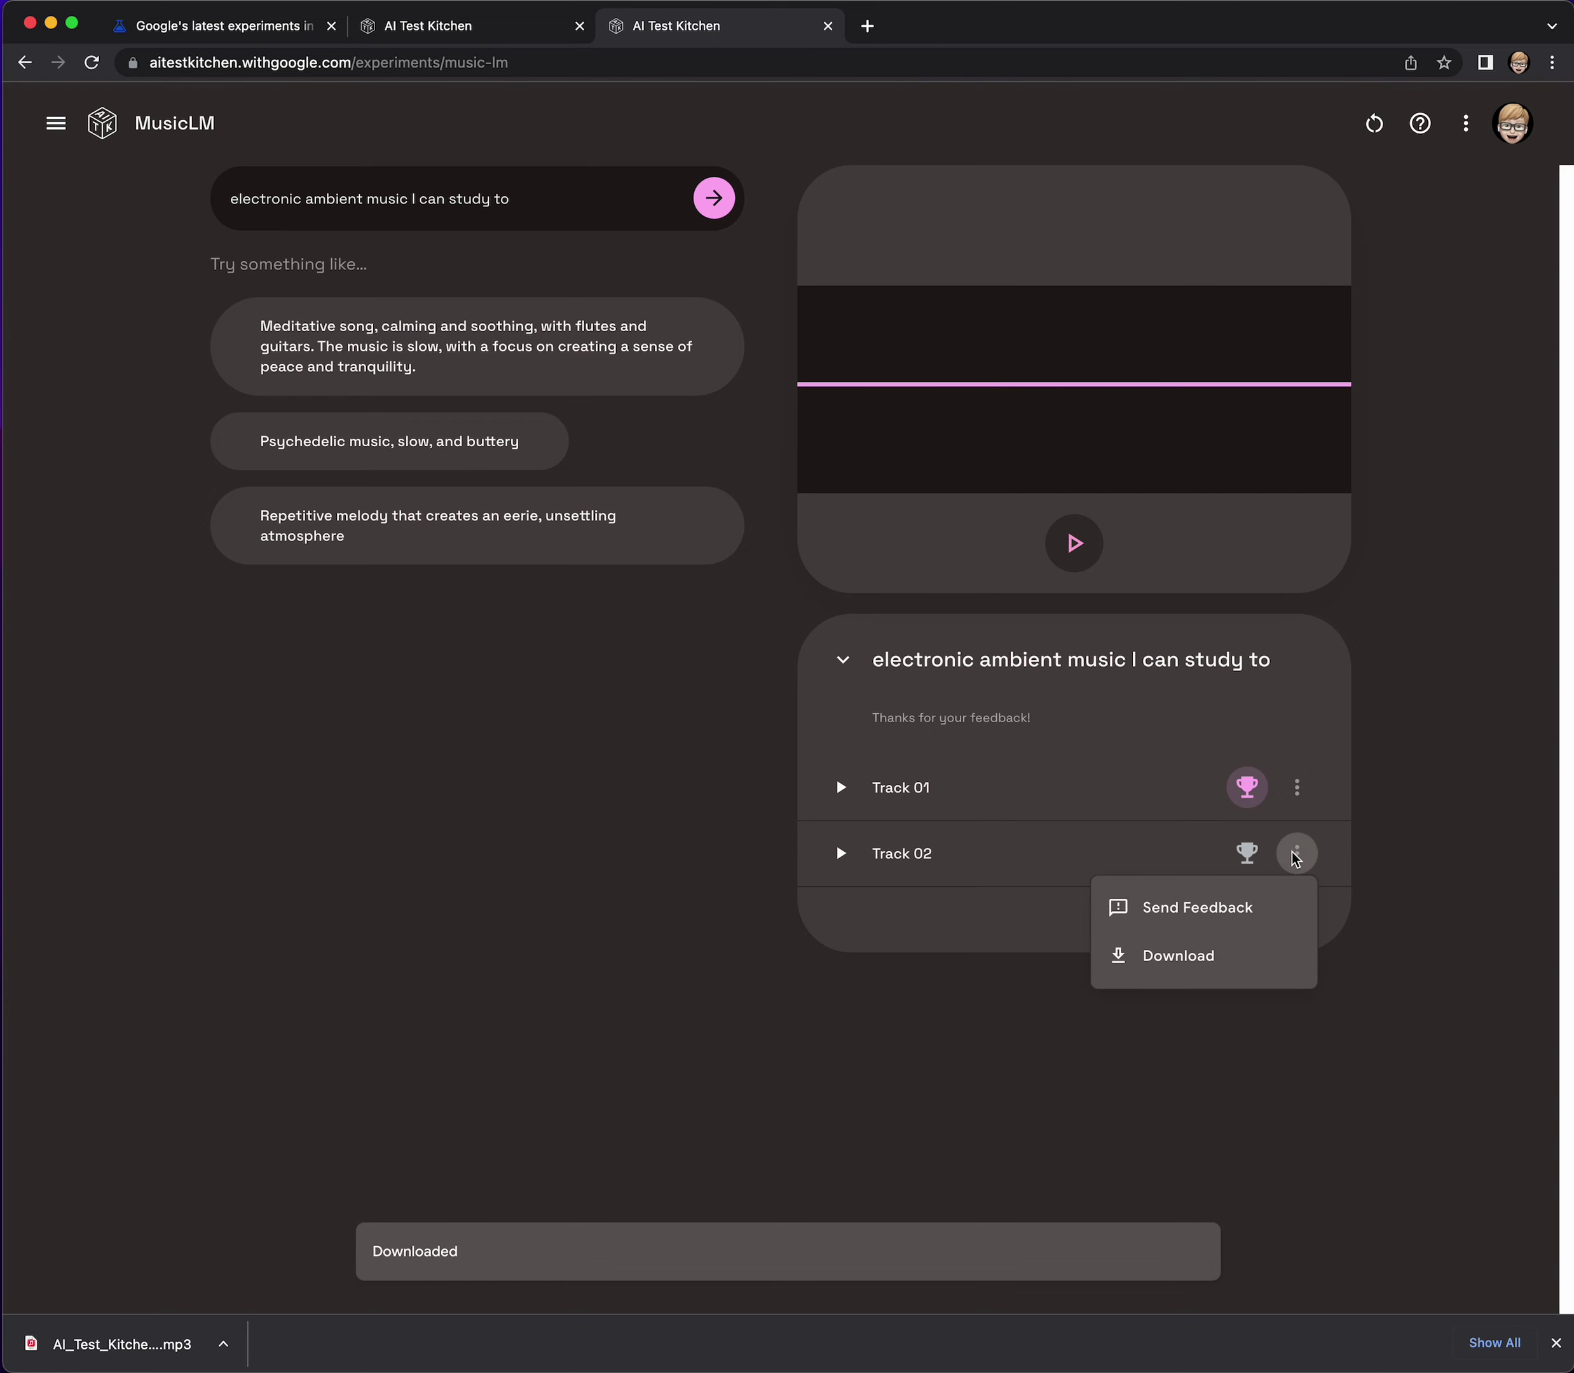
click(1230, 955)
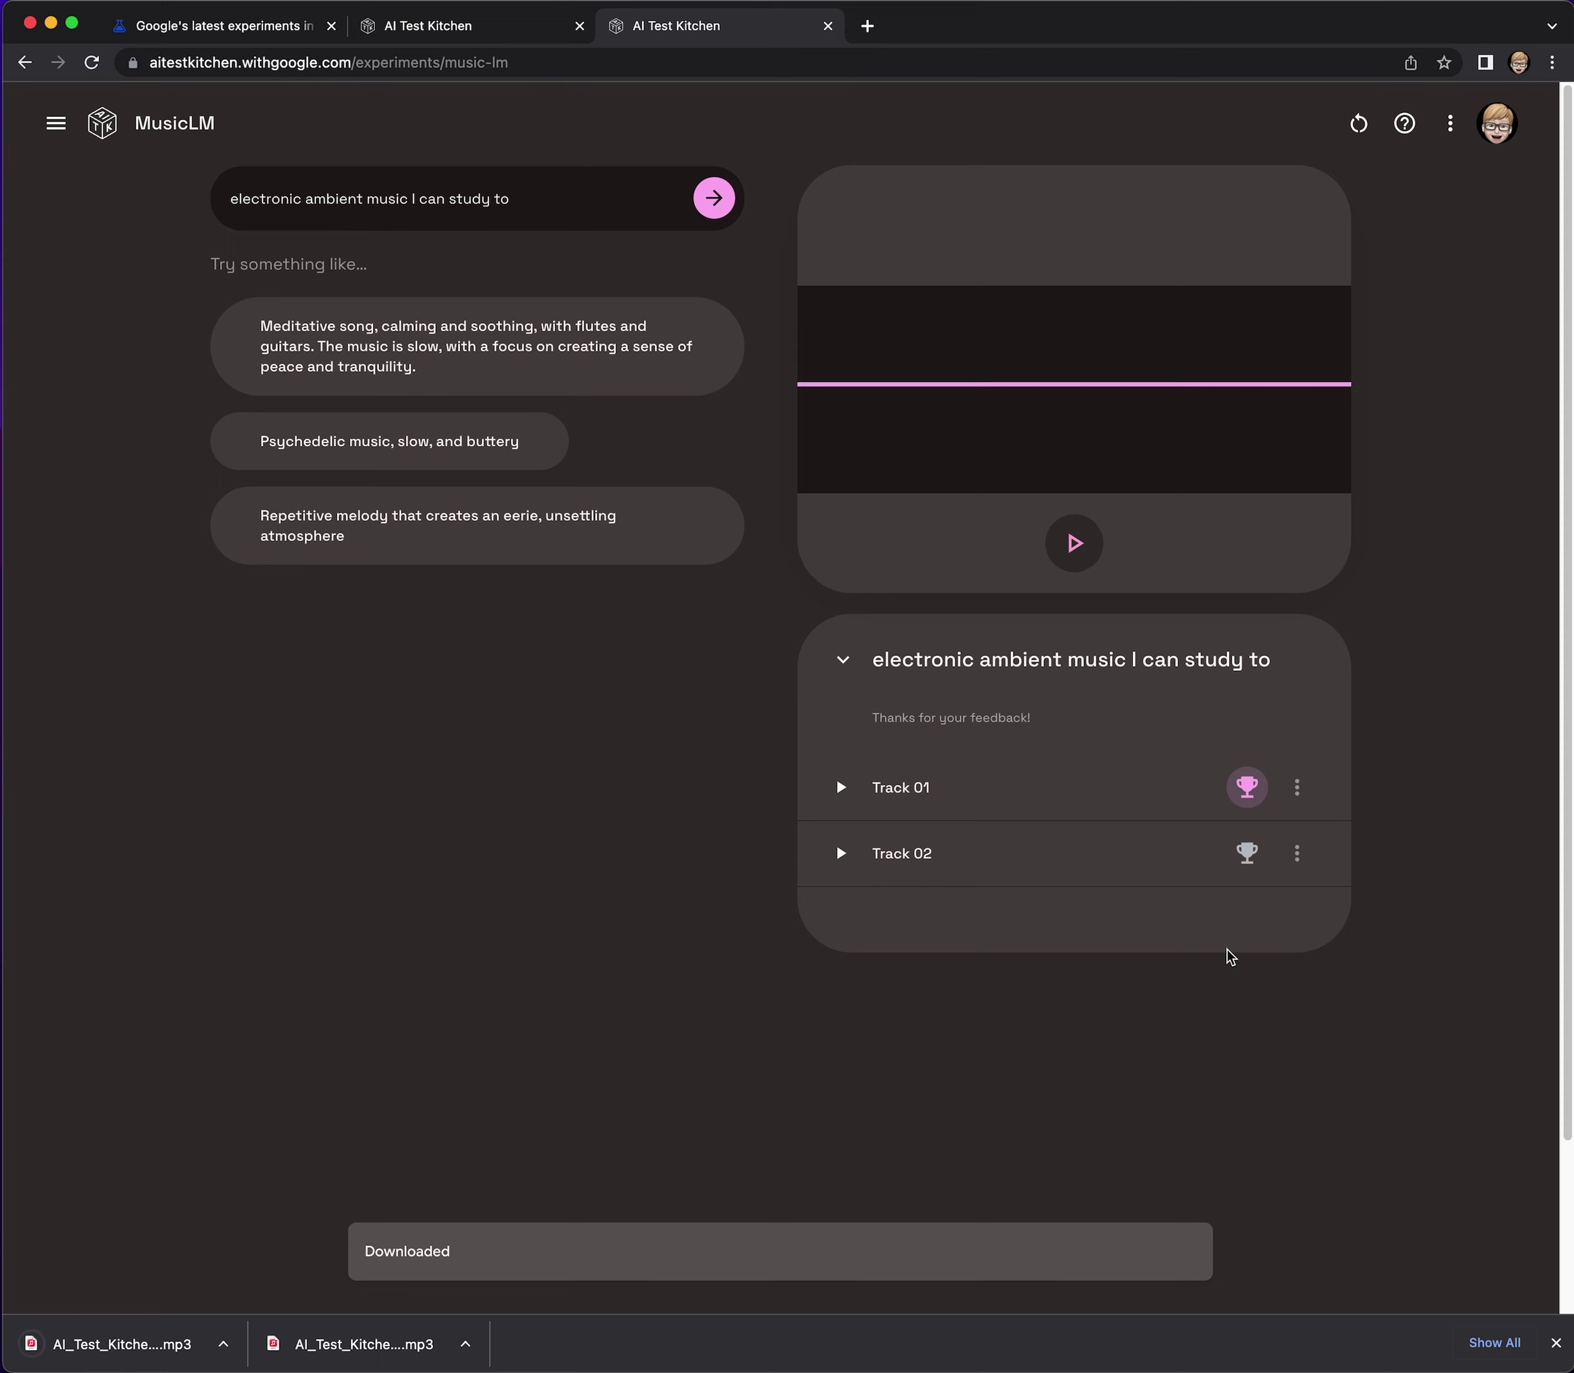
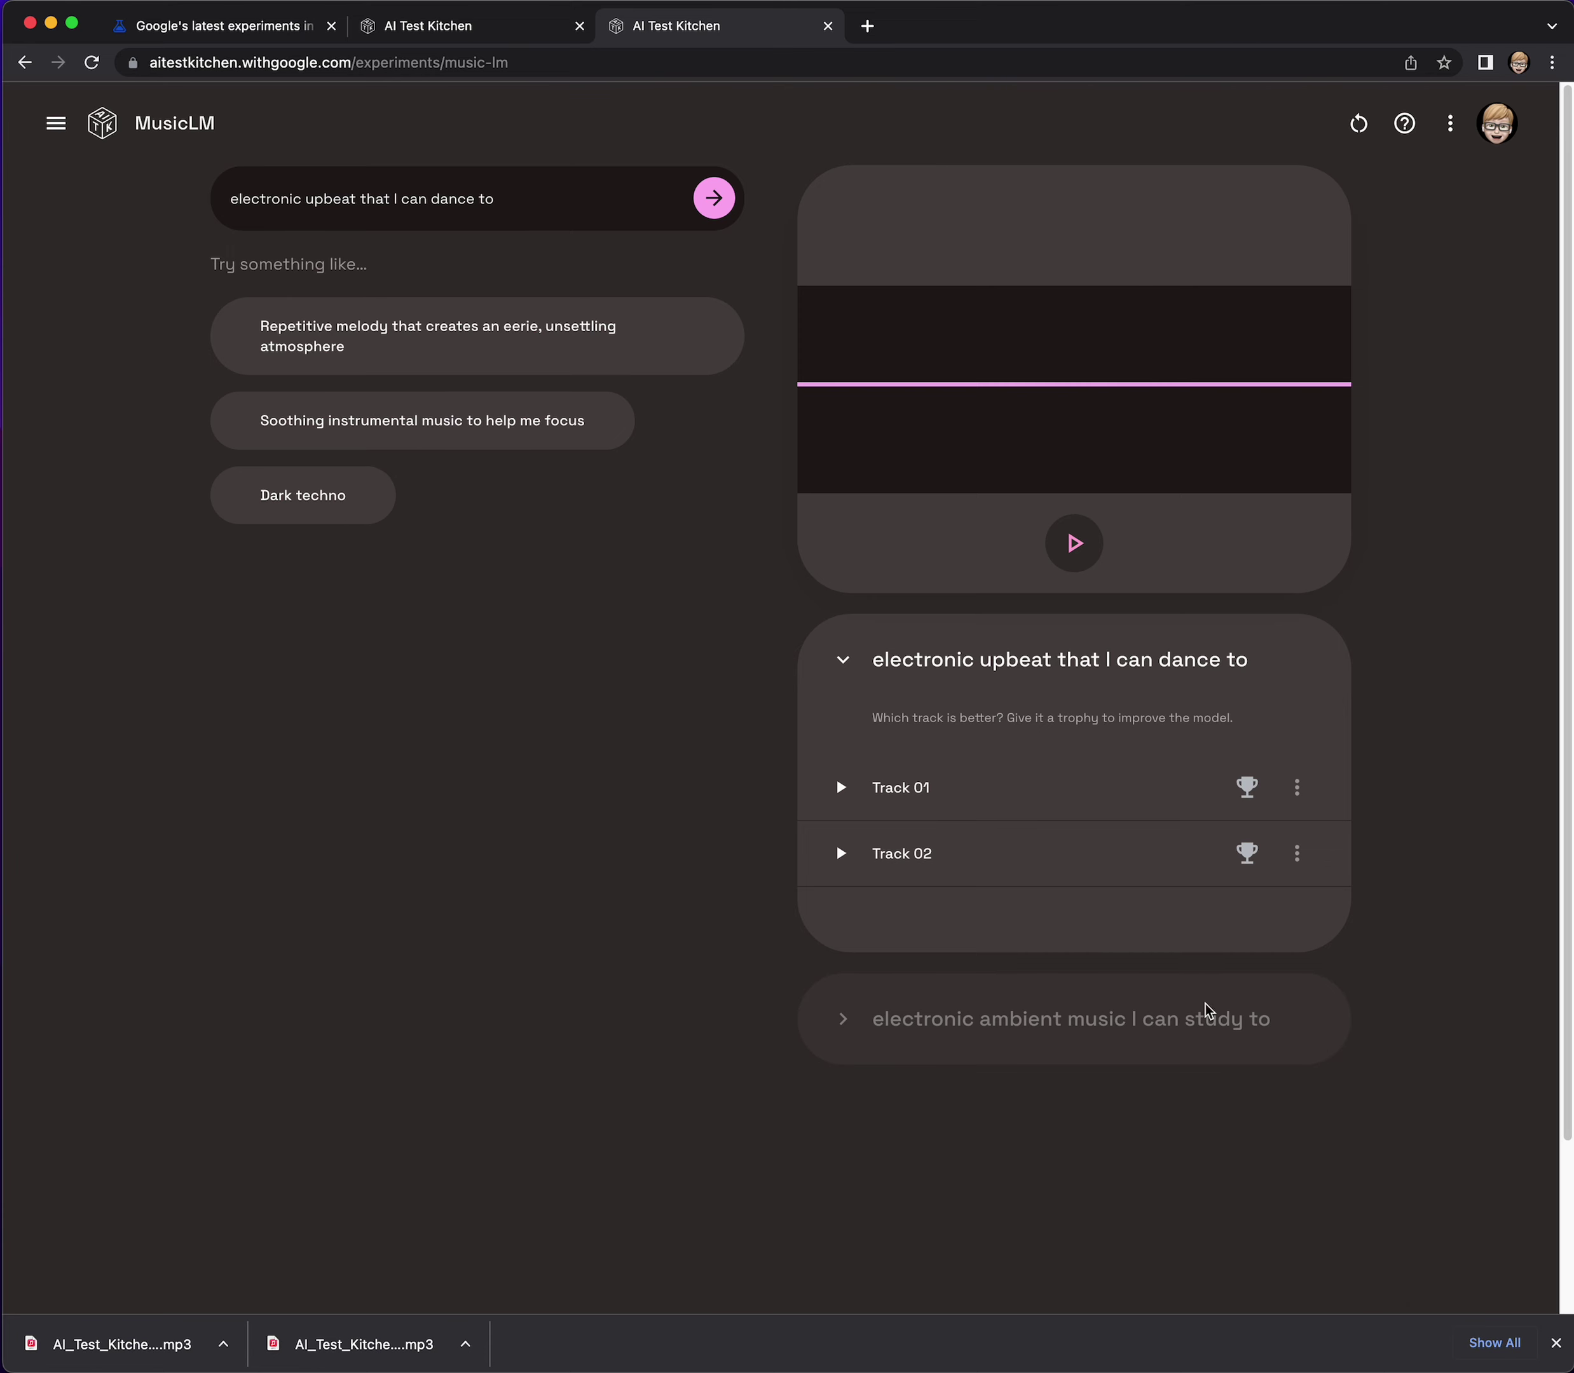
Download Track 01 and Track 02 of "electronic upbeat that I can dance to".
click(1298, 785)
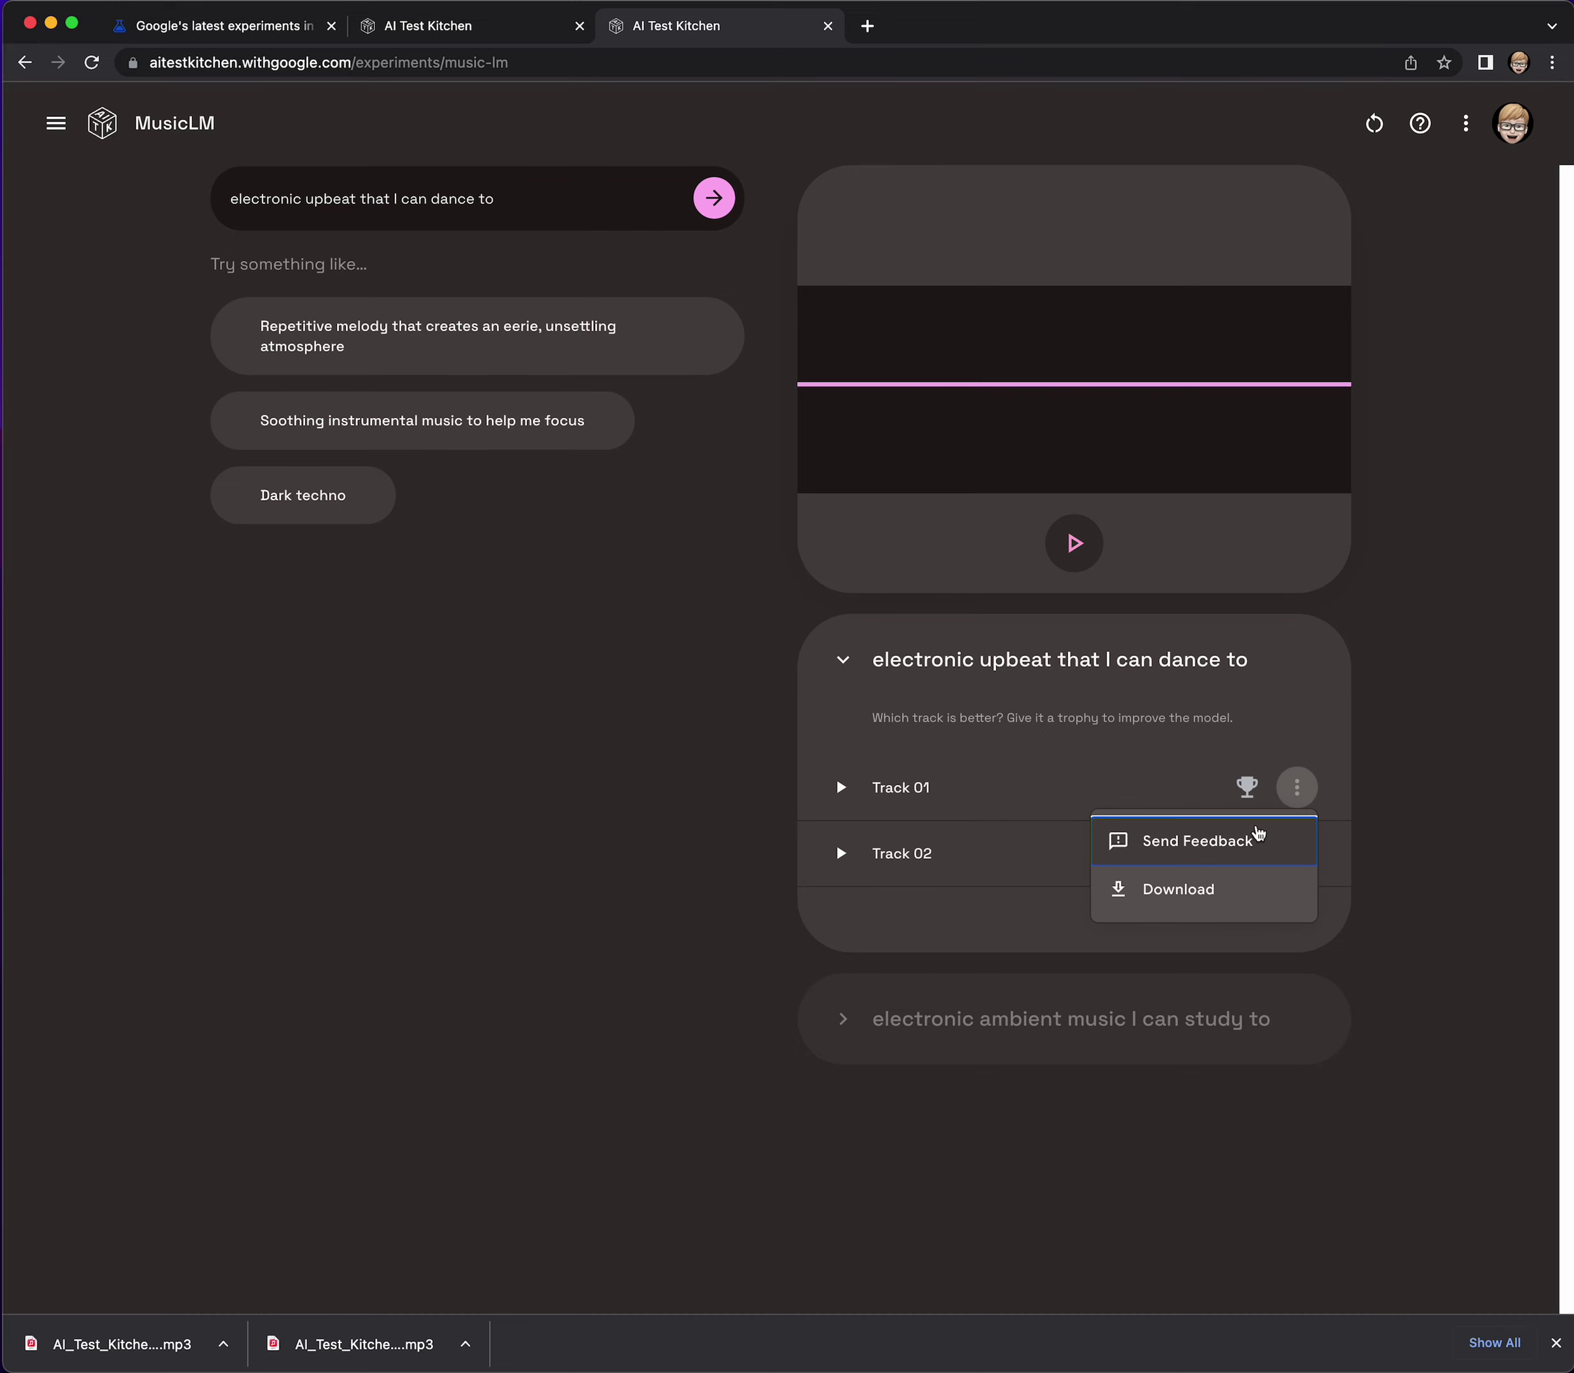
click(1187, 894)
click(1298, 855)
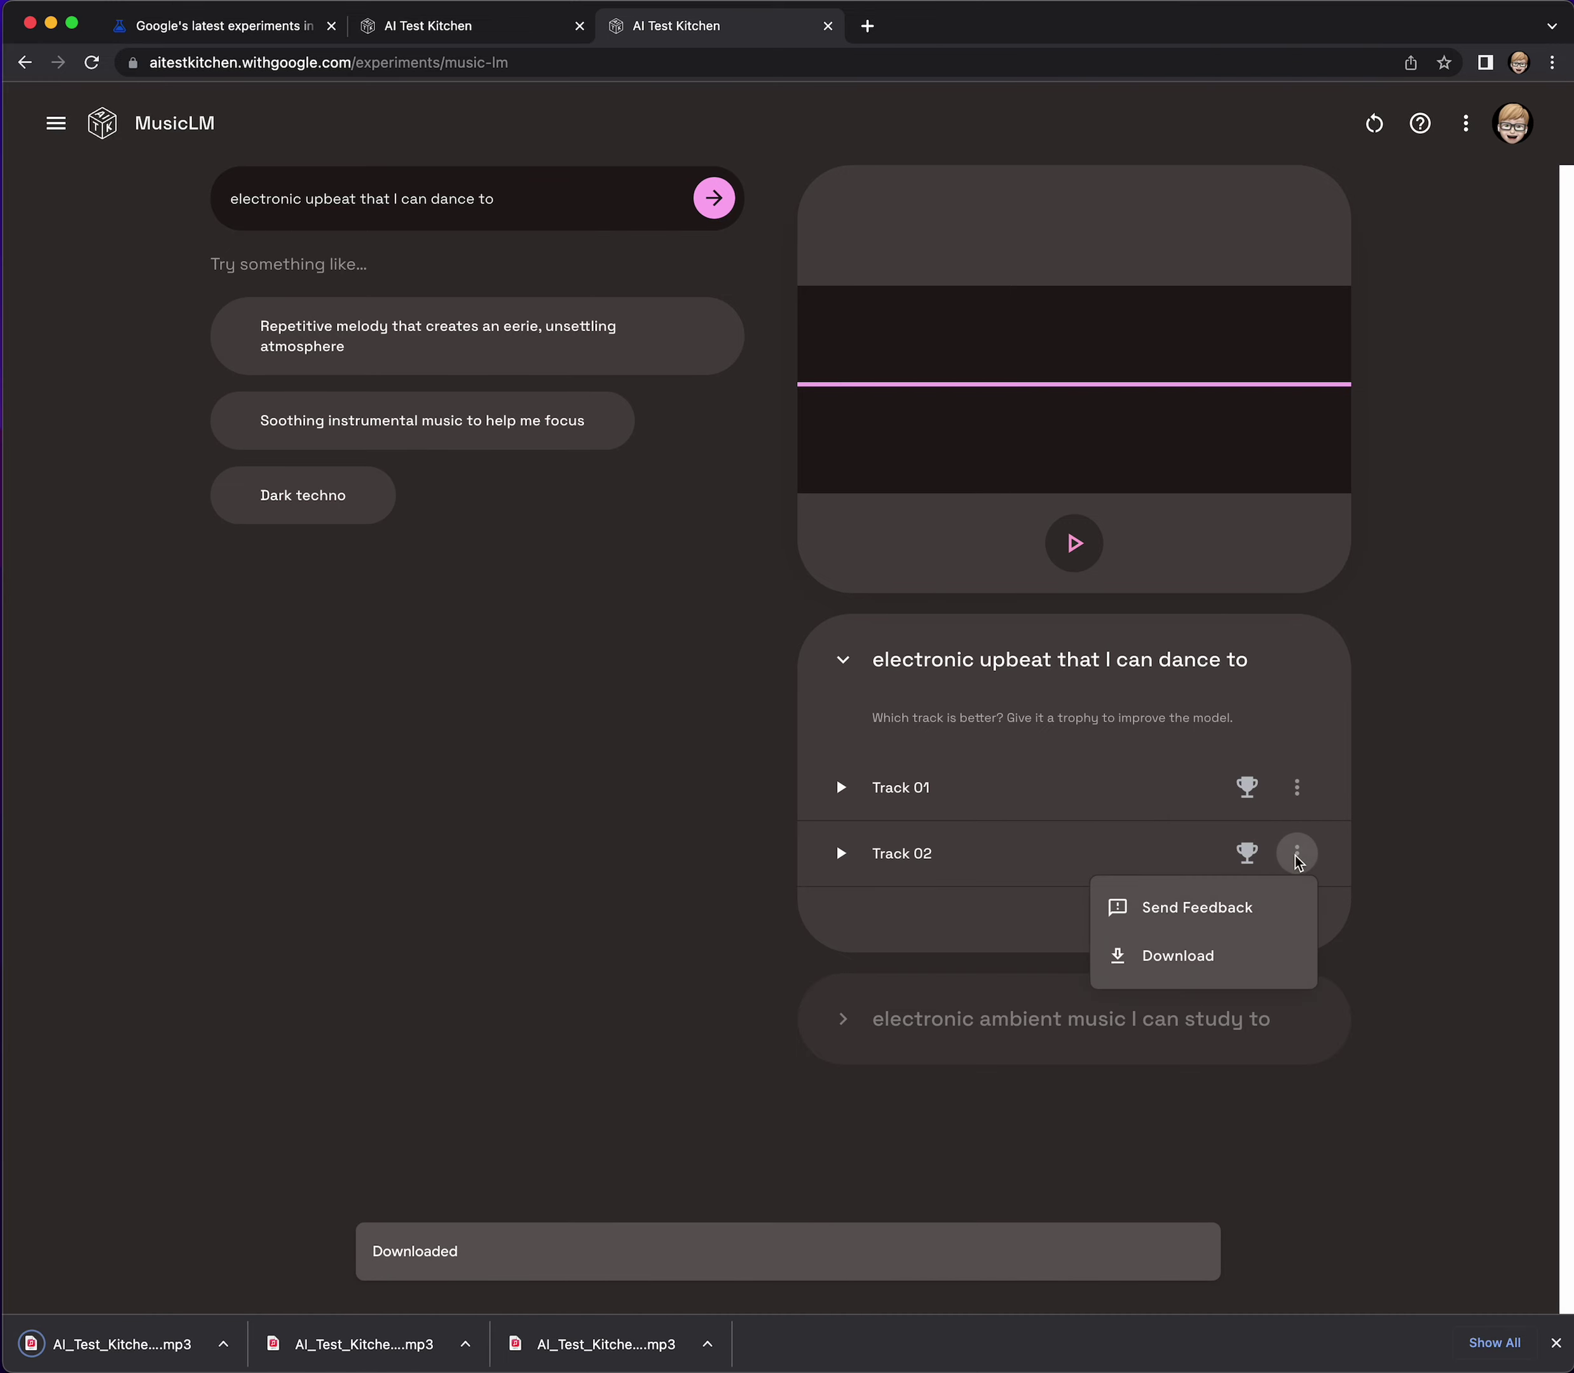
click(1241, 953)
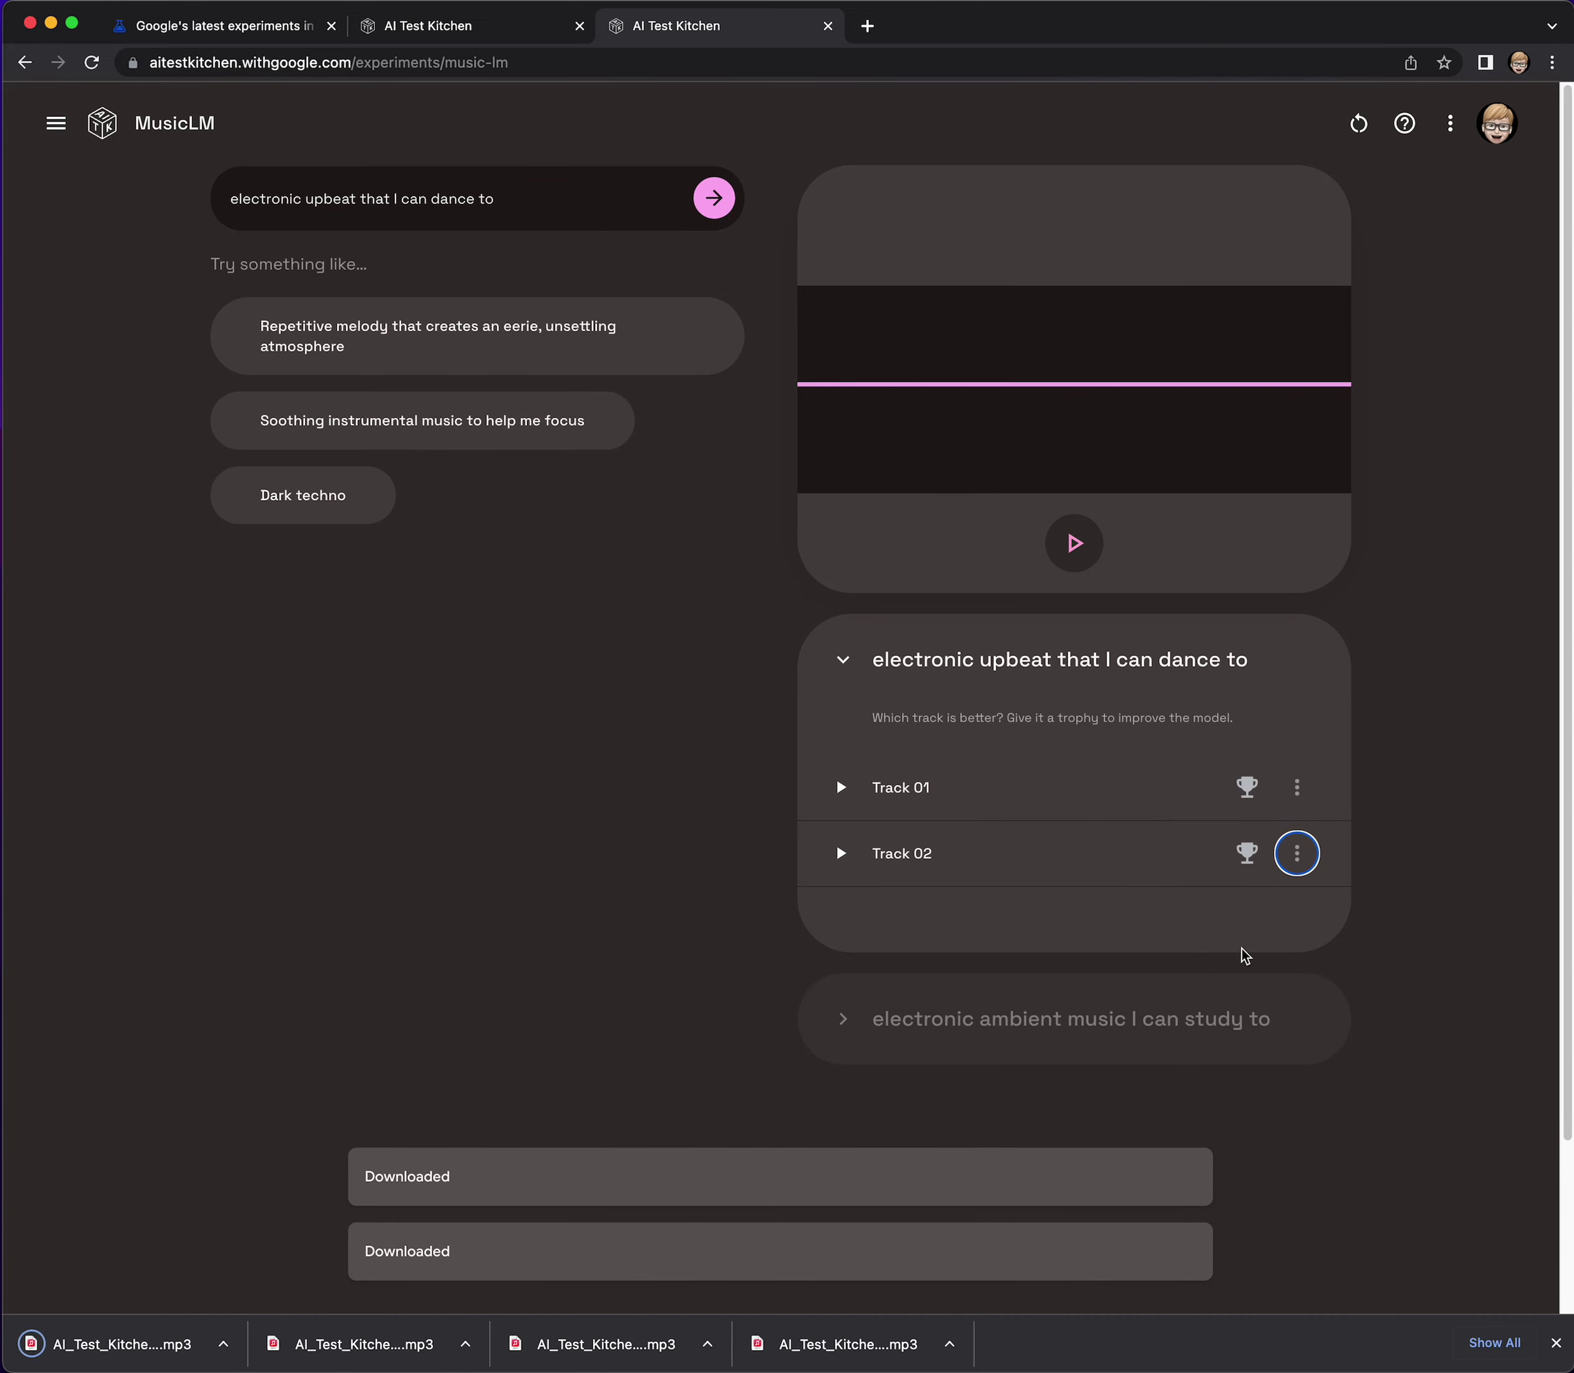
Listen to part of both upbeat dance tracks and award the trophy to Track 02.
click(842, 789)
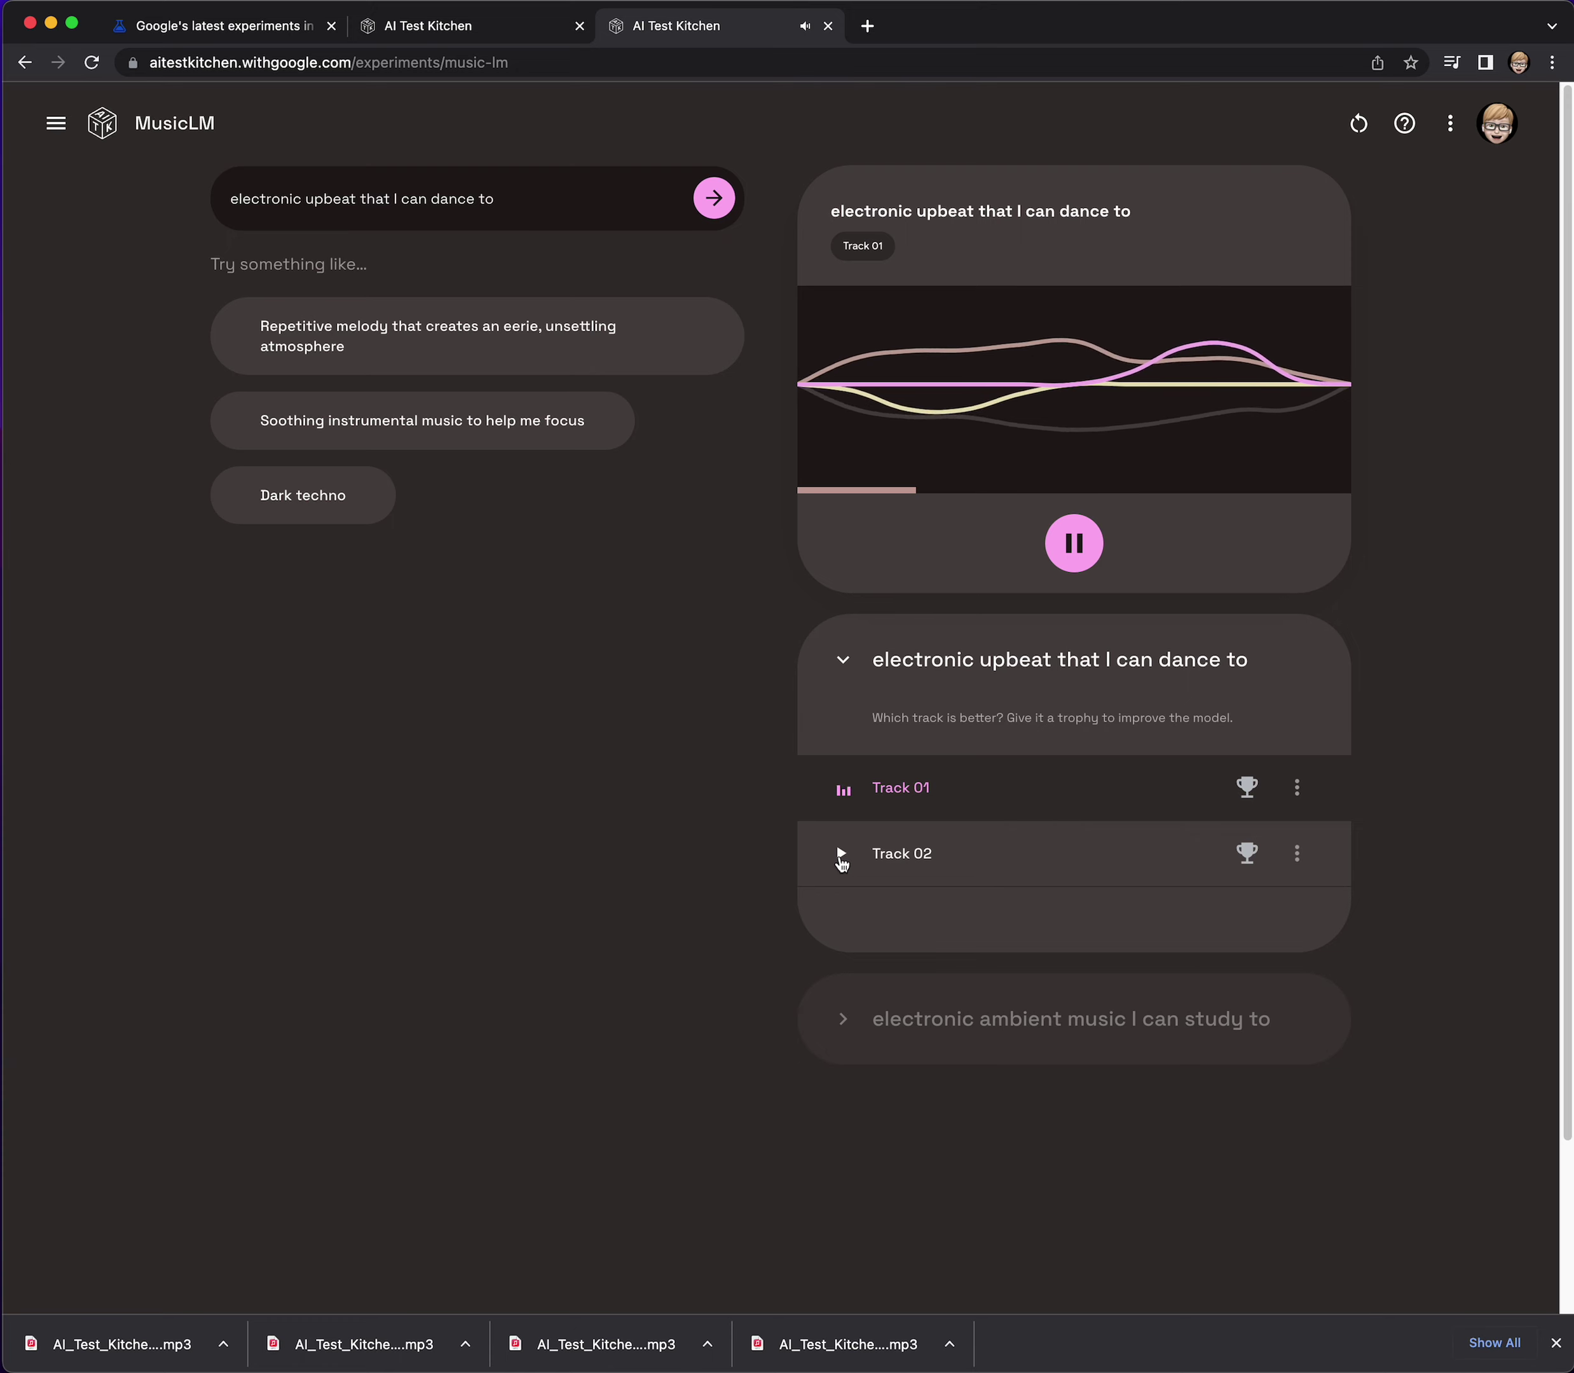
click(841, 854)
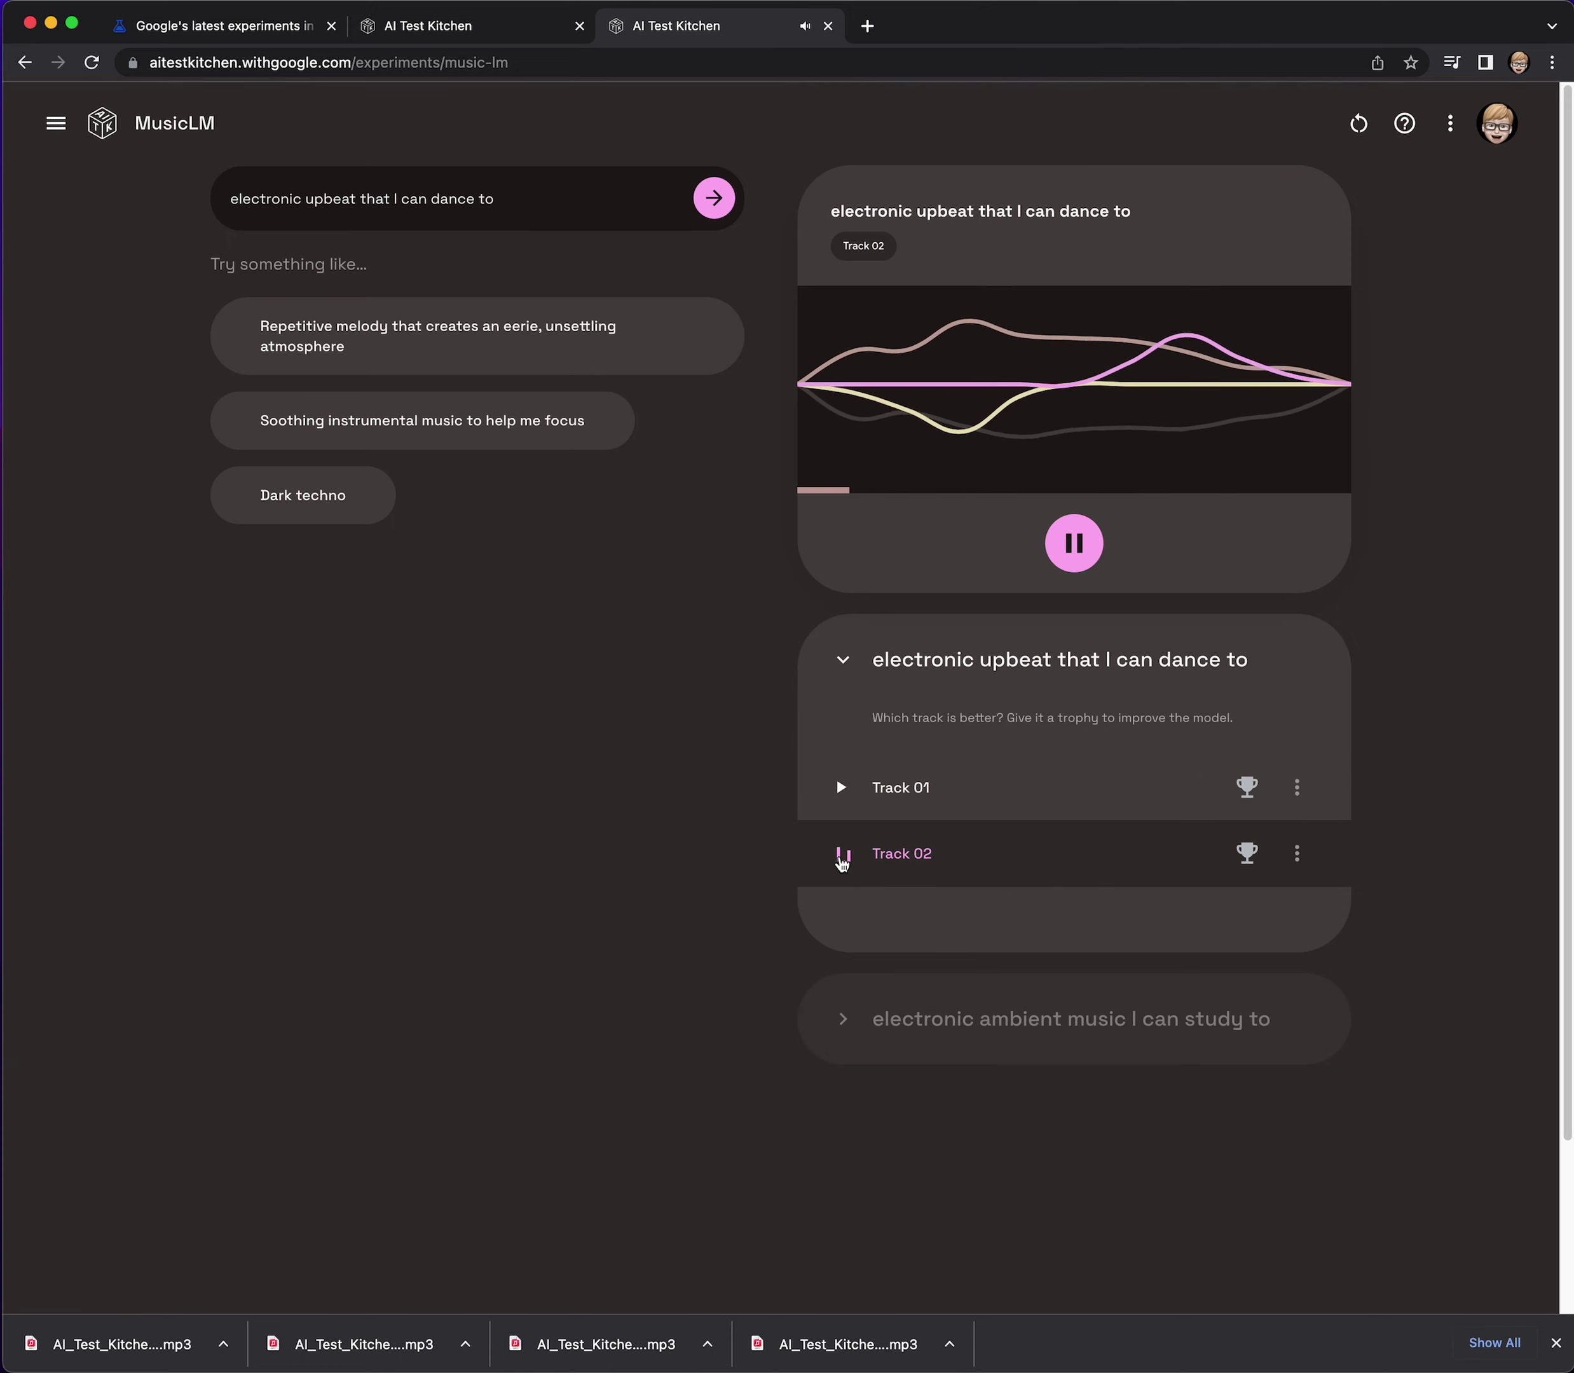
click(842, 854)
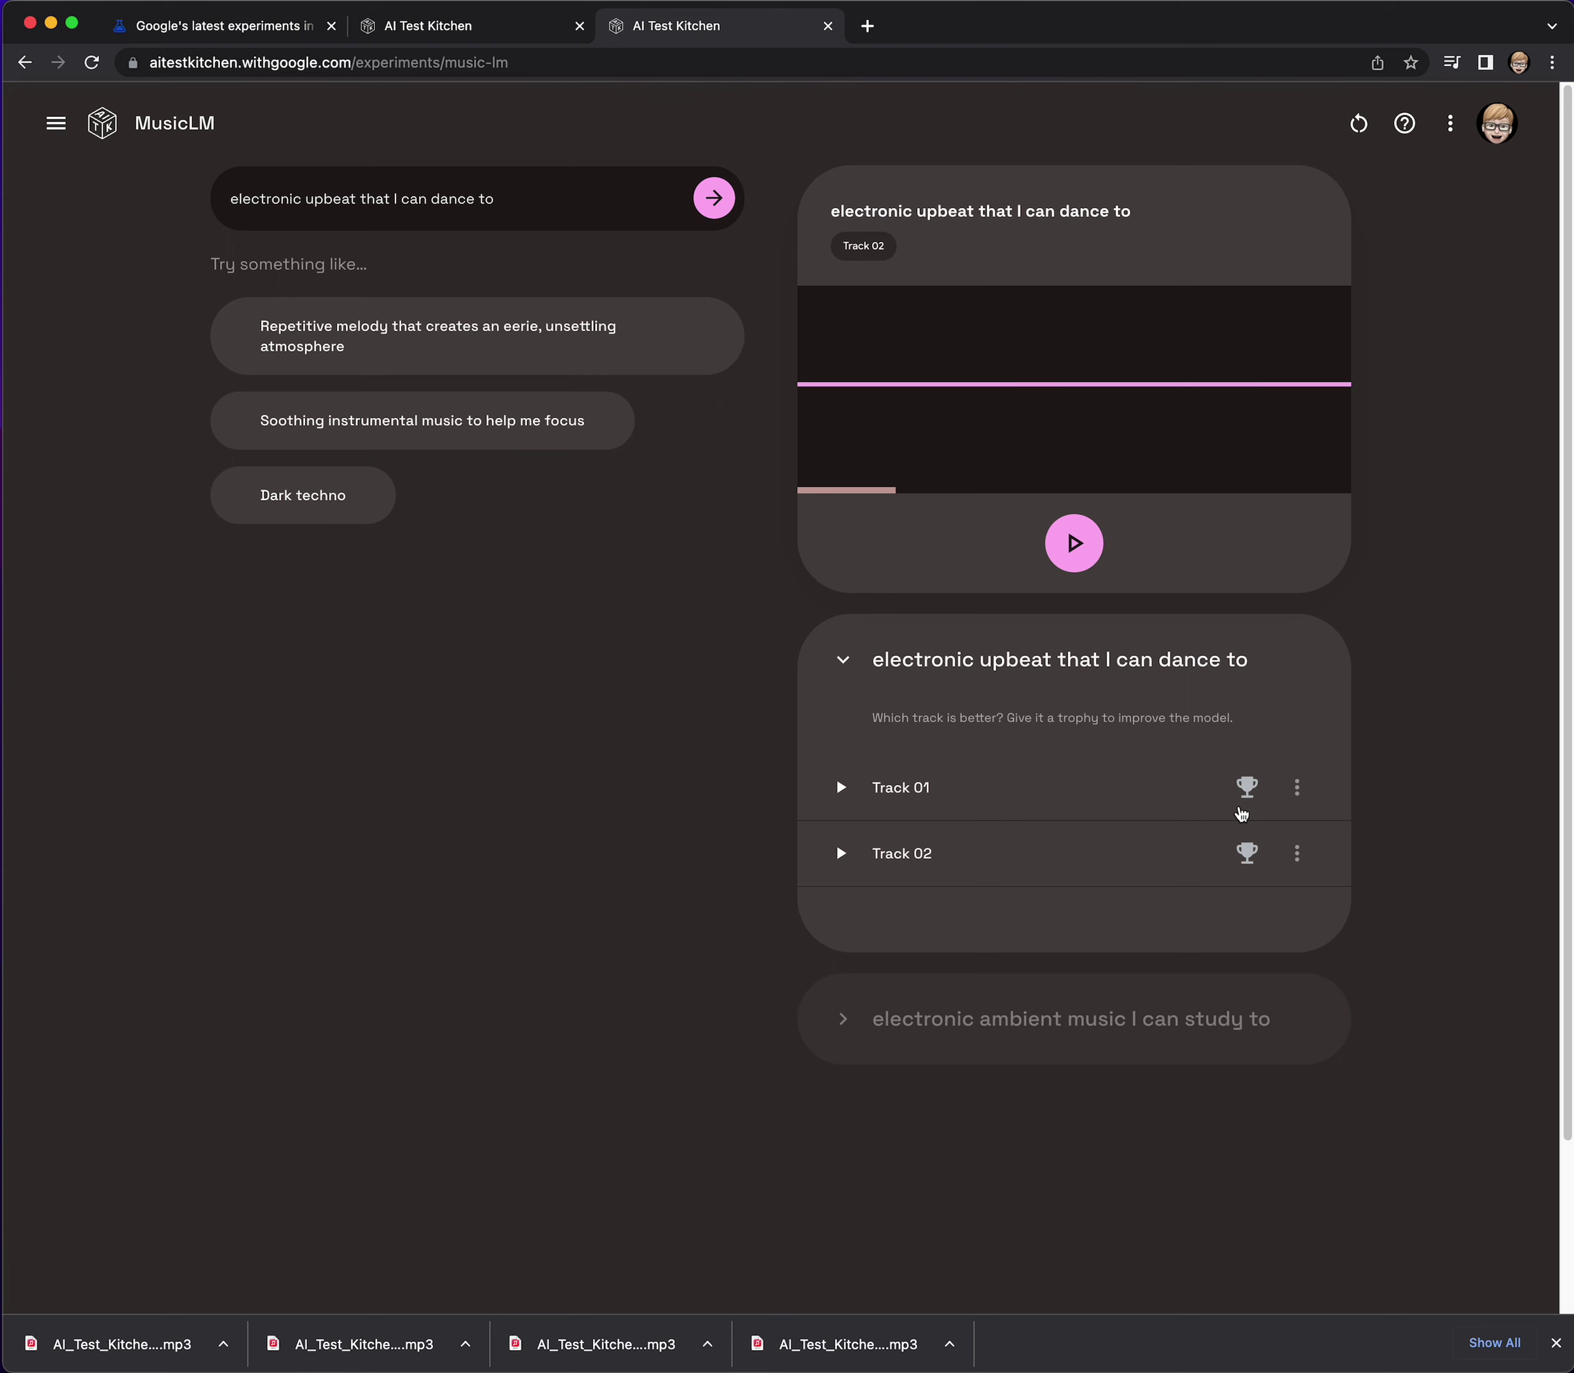
click(1247, 852)
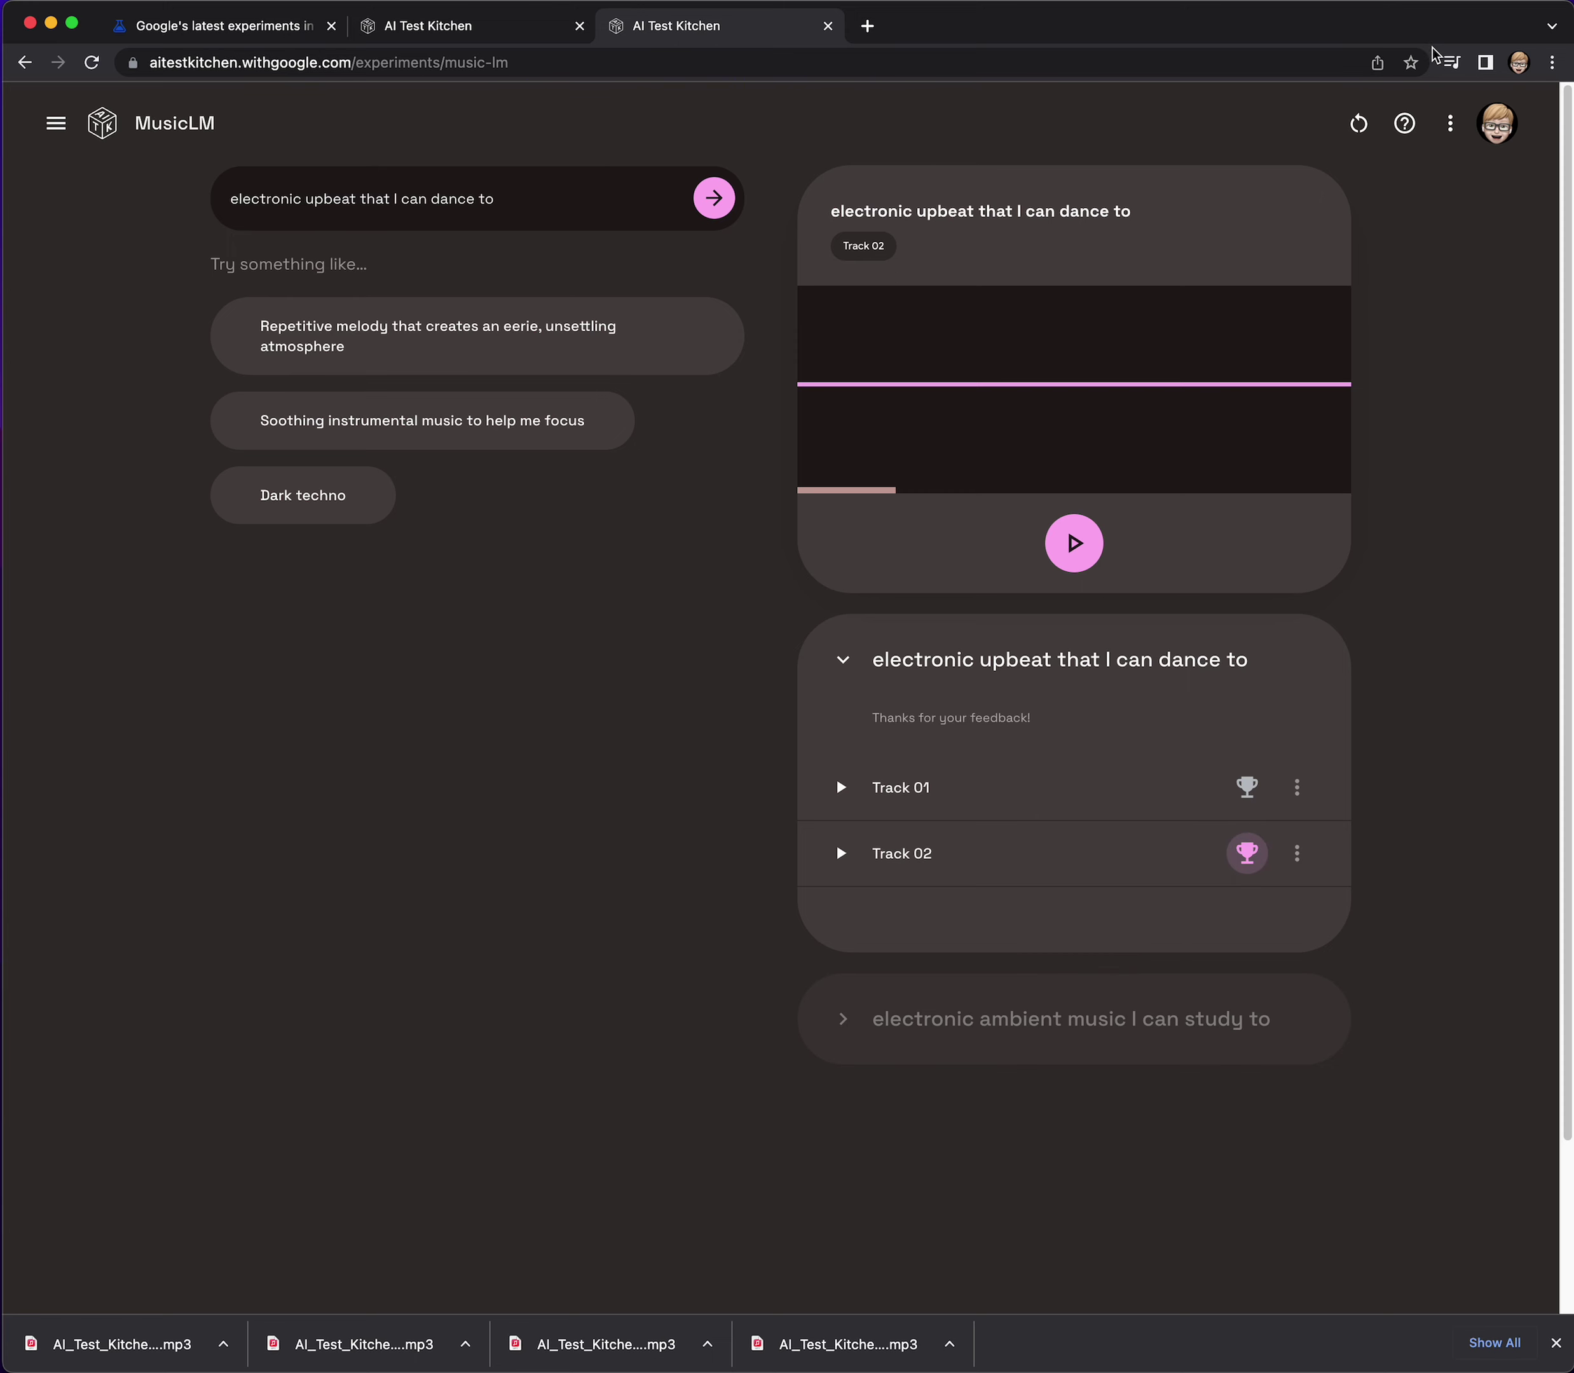
Check MusicLM's feedback and session data options and reread the About MusicLM guidance.
click(1450, 125)
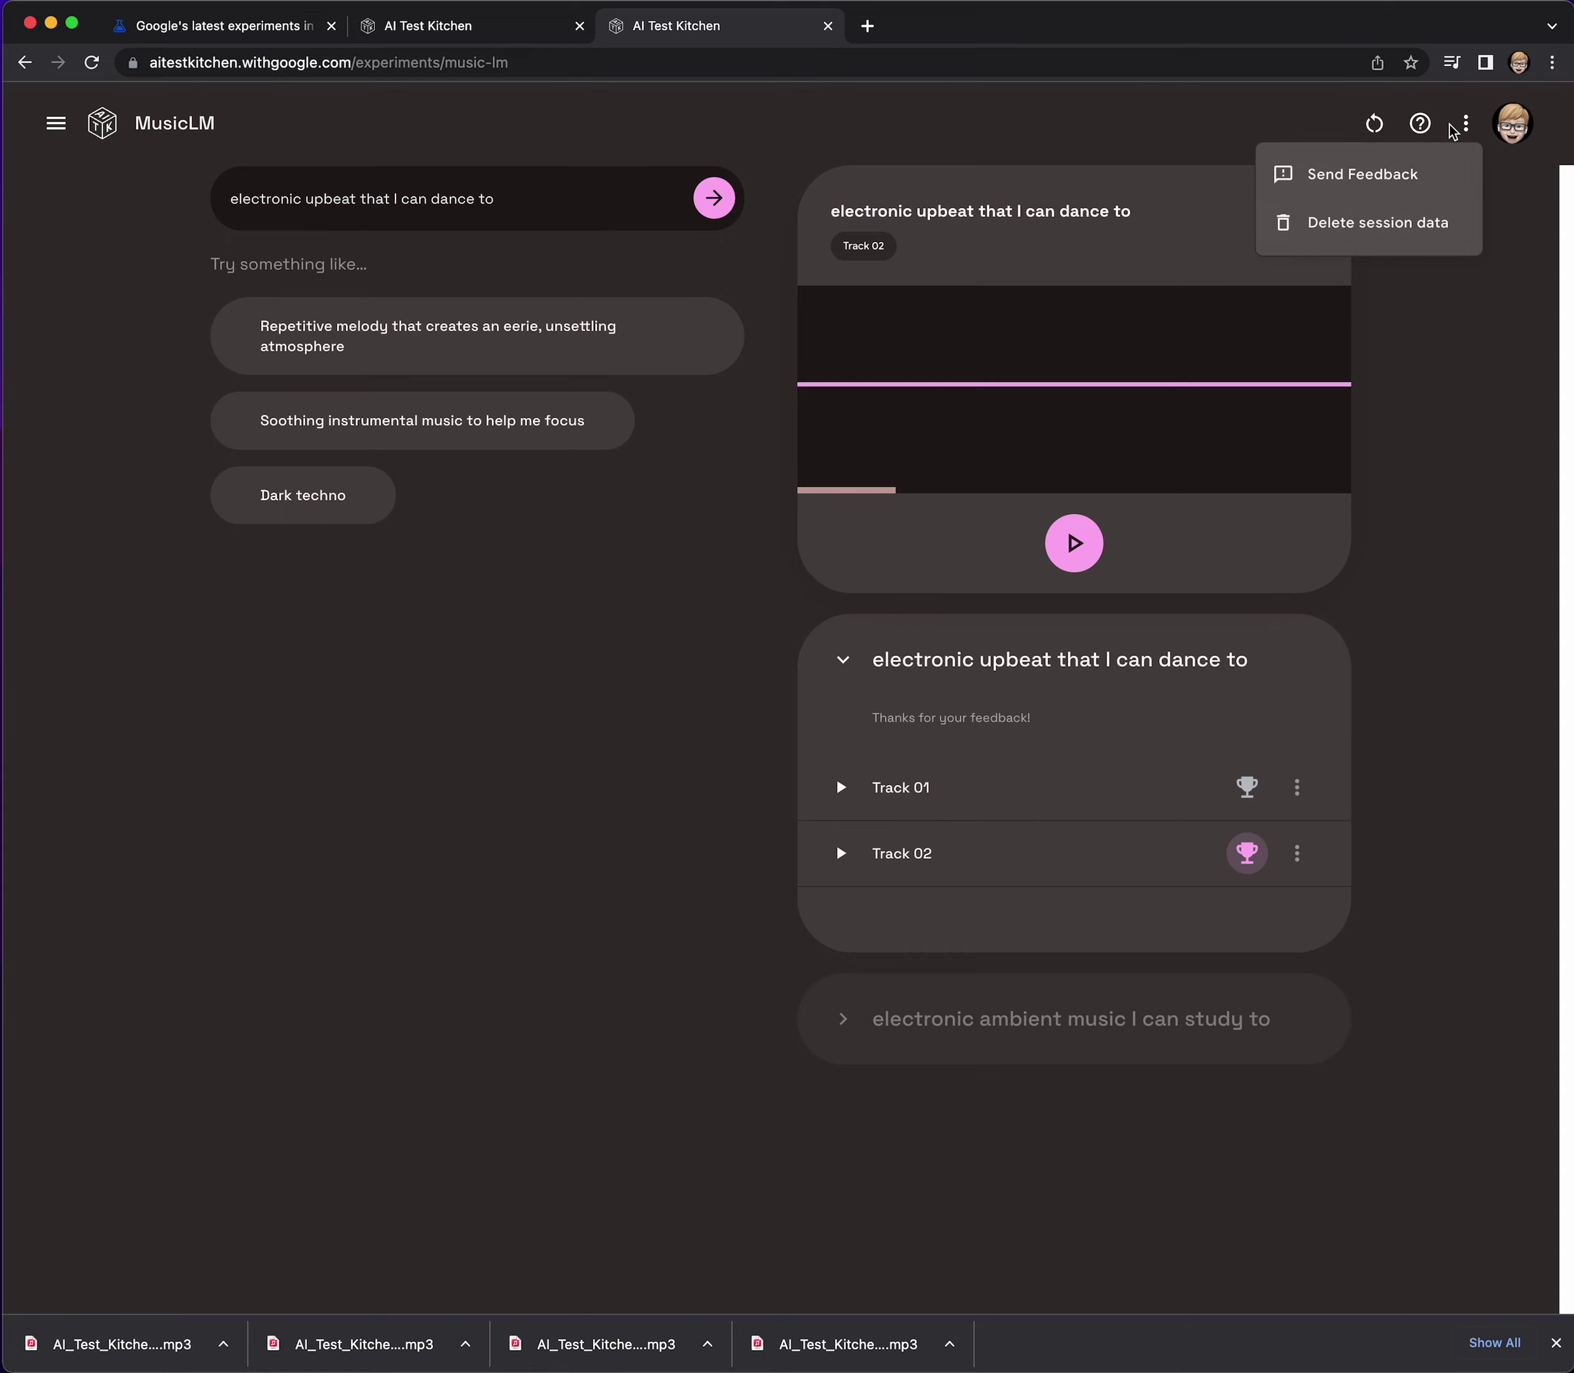
click(1242, 131)
click(1405, 124)
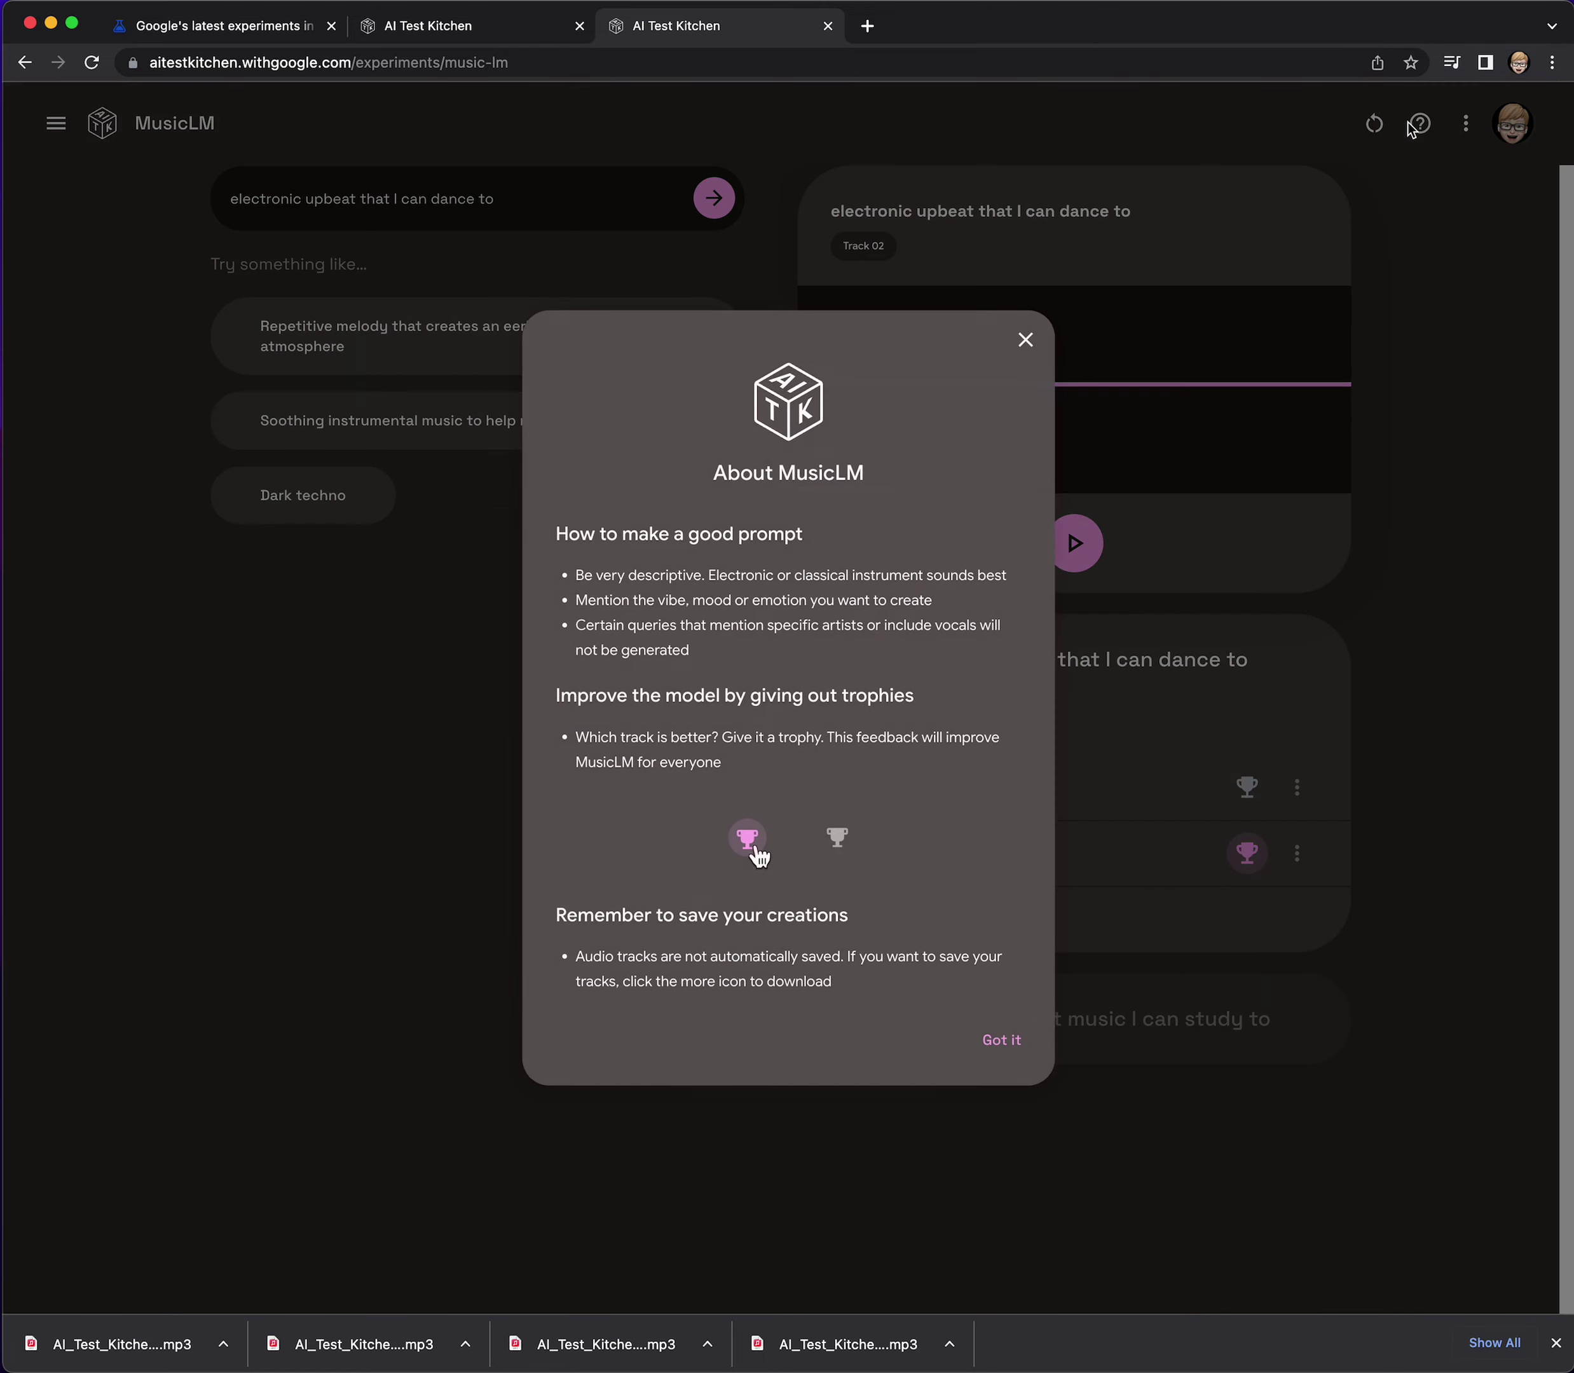
click(1025, 340)
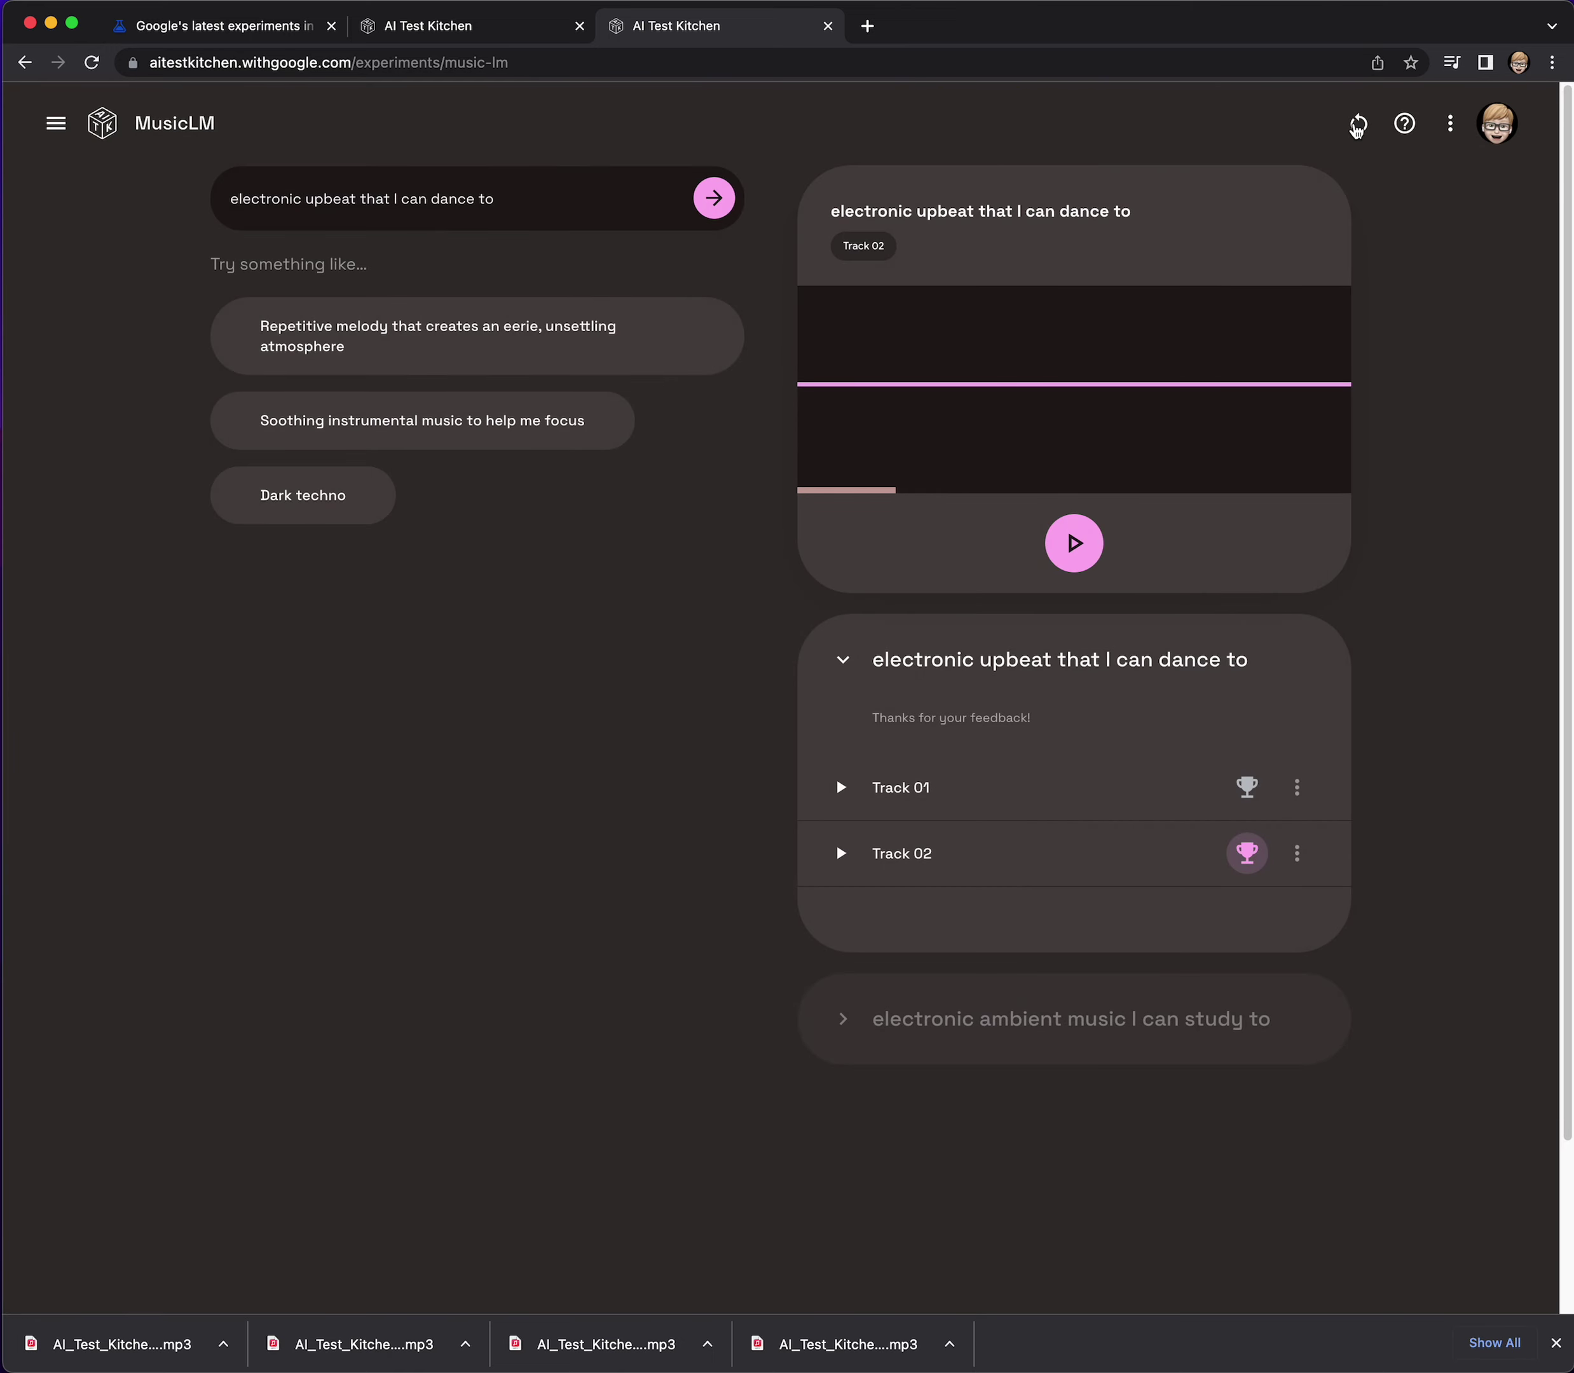
Start a reset of all prompts and cancel it at the confirmation.
click(1358, 124)
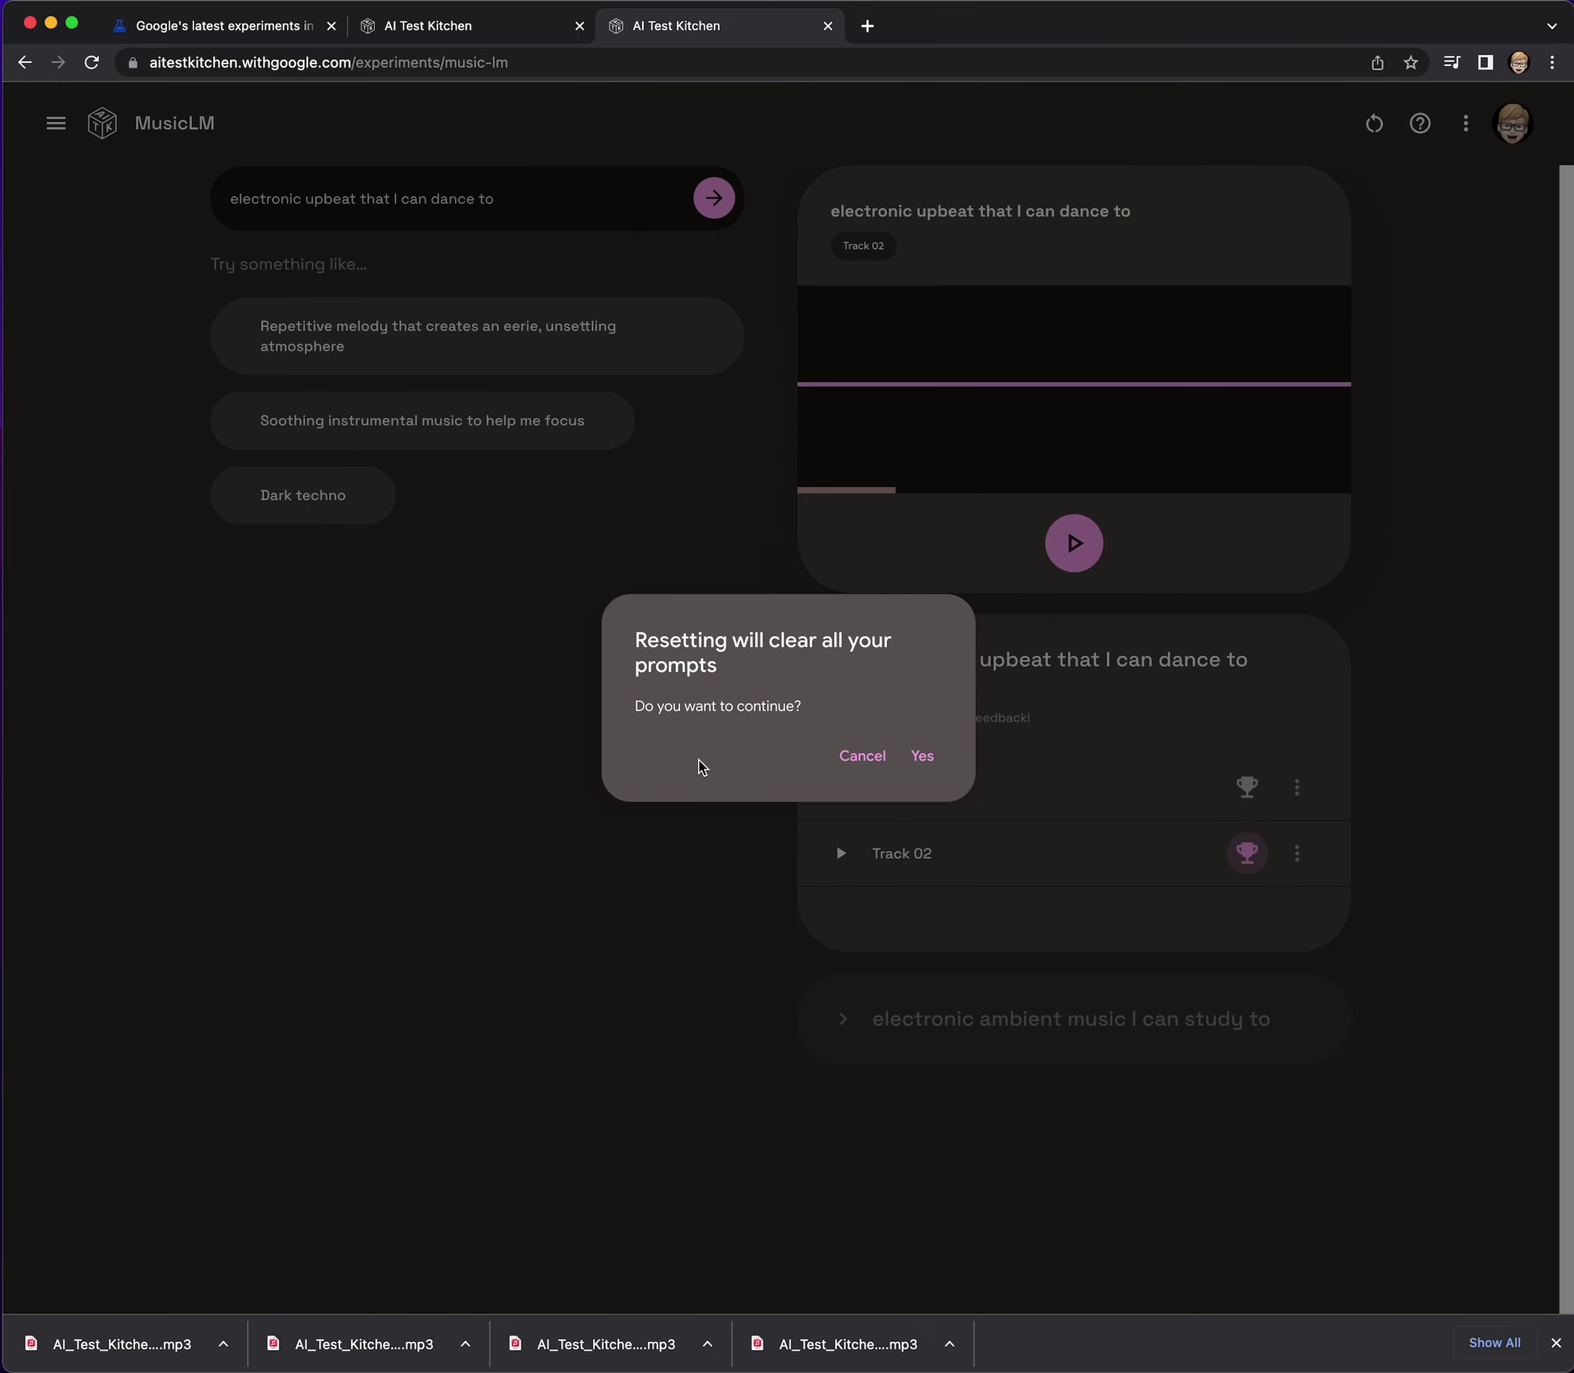
click(863, 756)
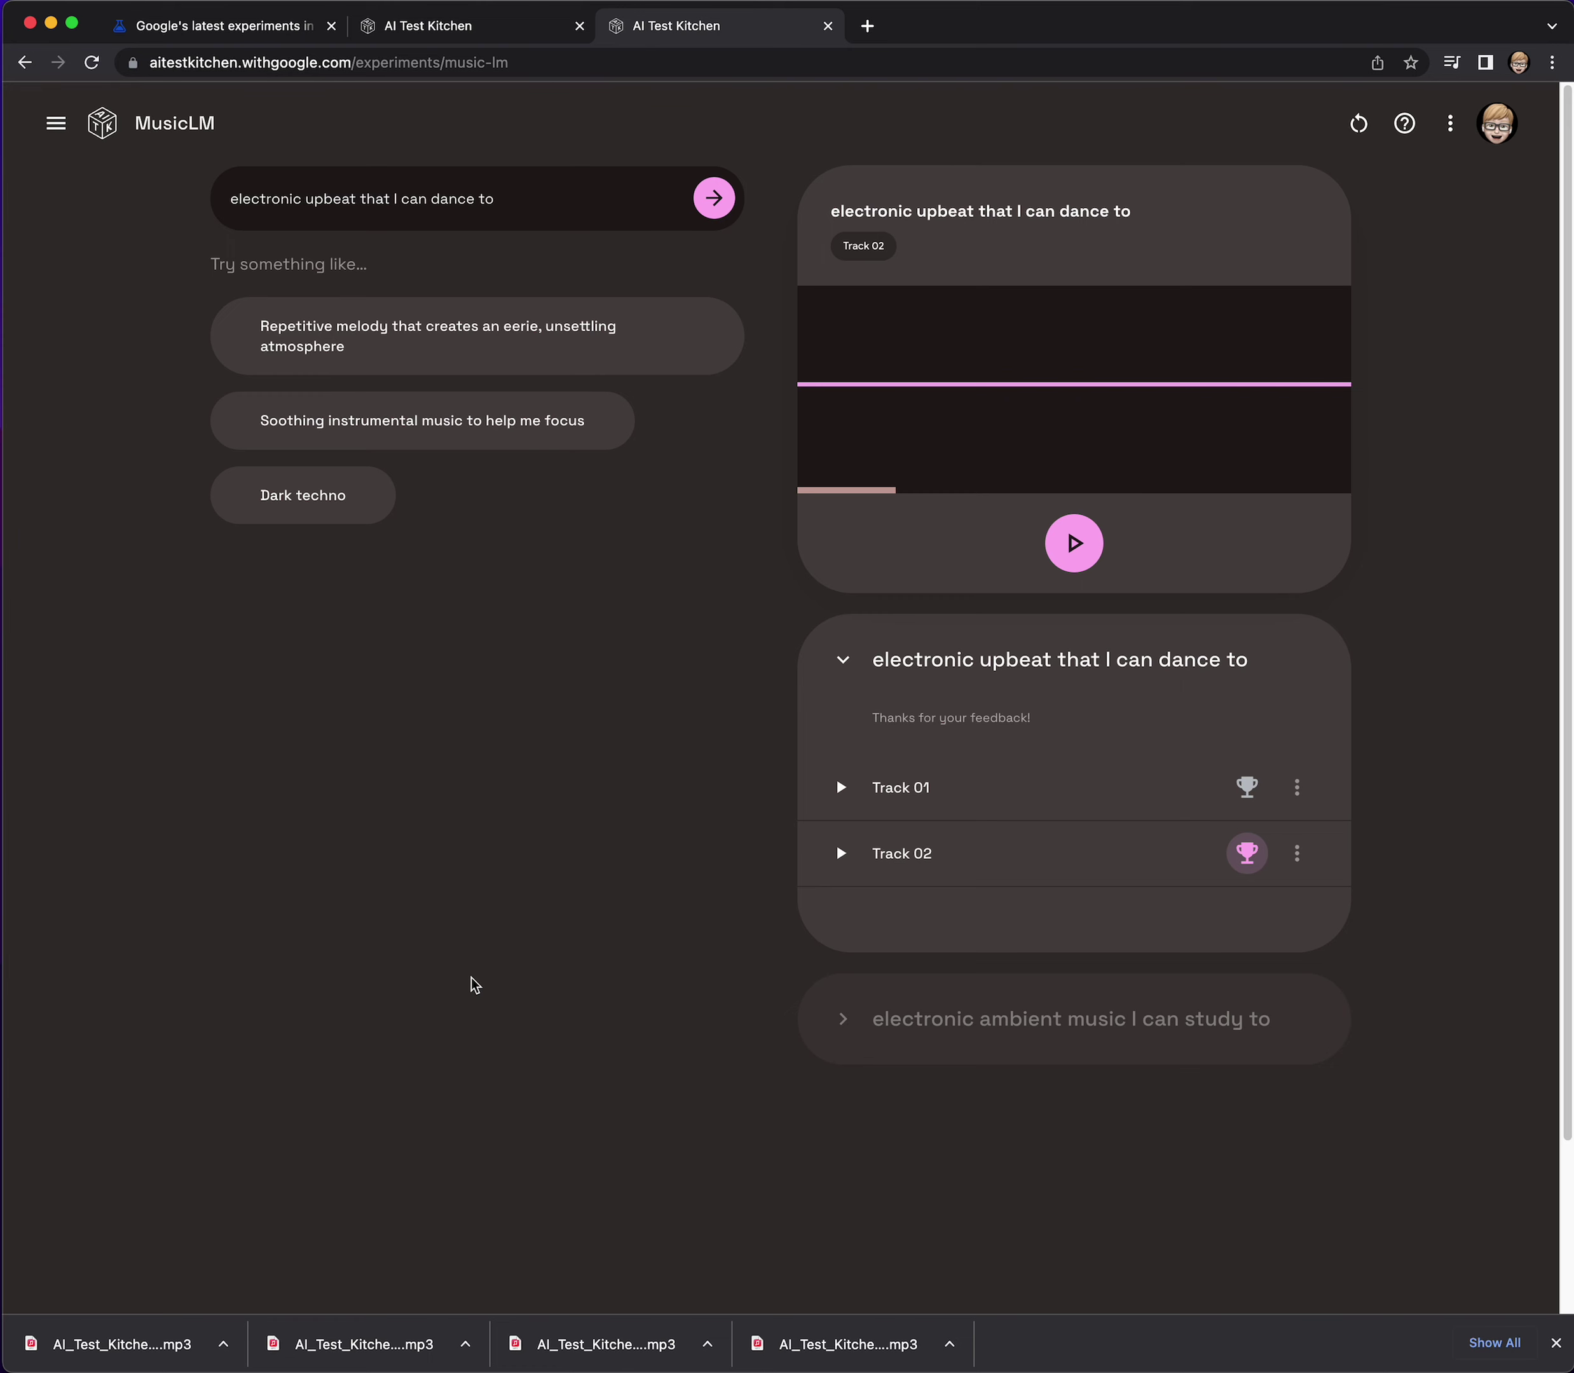